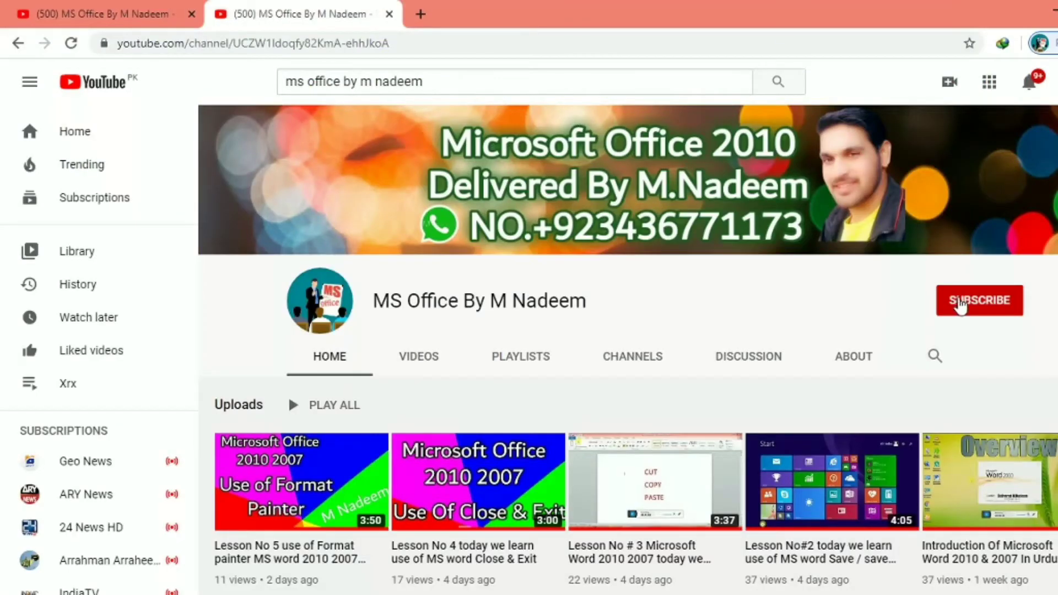
Step: Subscribe to the MS Office tutorial channel and open its notification bell options
{"action": "left_click", "coordinate": [963, 303]}
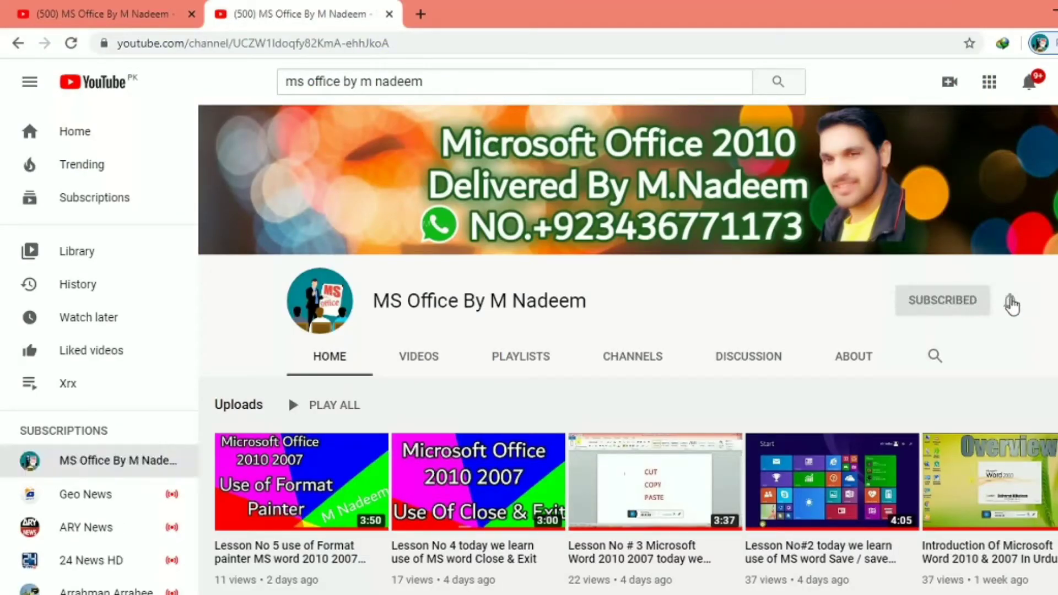
{"action": "left_click", "coordinate": [1012, 303]}
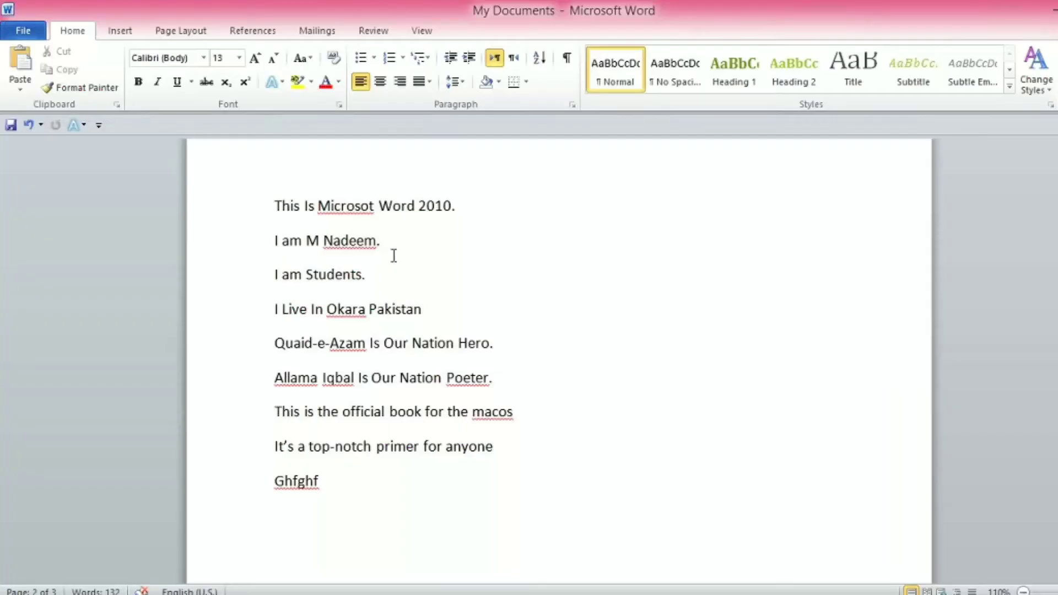
Step: Number the nine selected lines 1 to 9, then reselect the whole list
{"action": "left_click_drag", "start_coordinate": [277, 206], "coordinate": [342, 471]}
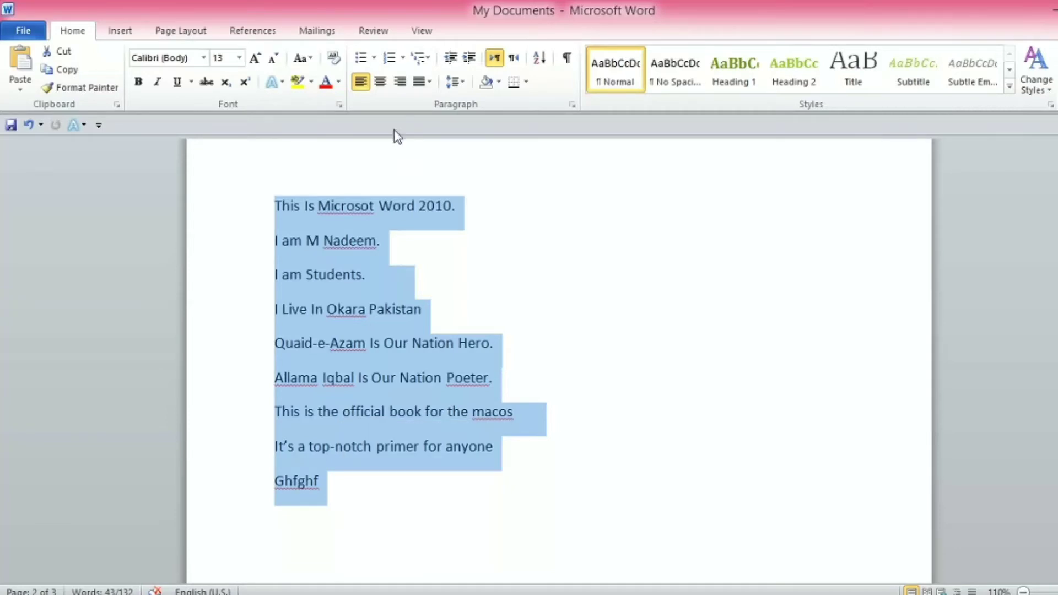
{"action": "left_click", "coordinate": [390, 58]}
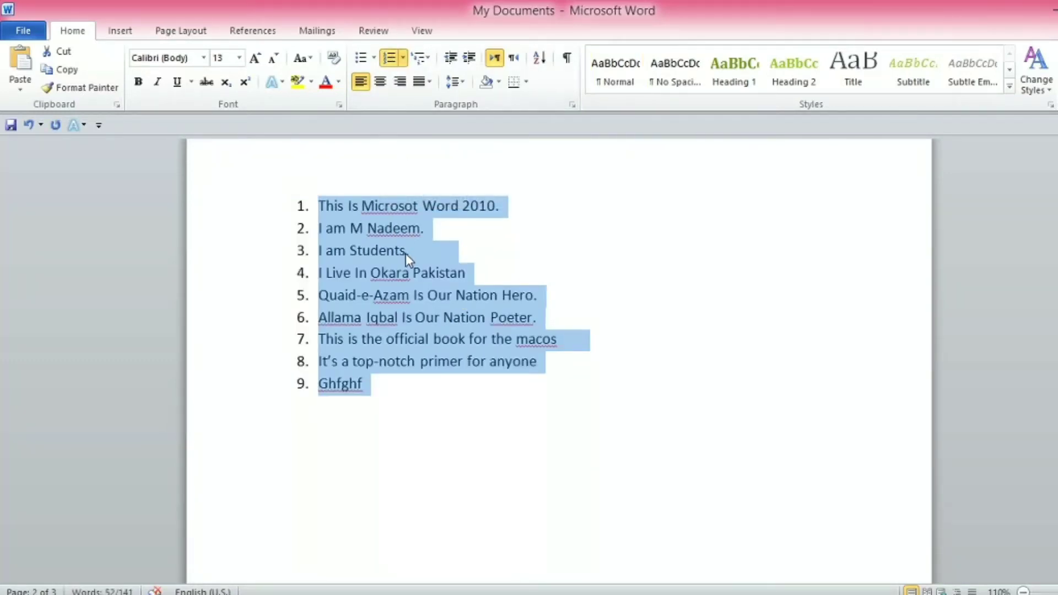
{"action": "left_click", "coordinate": [518, 238]}
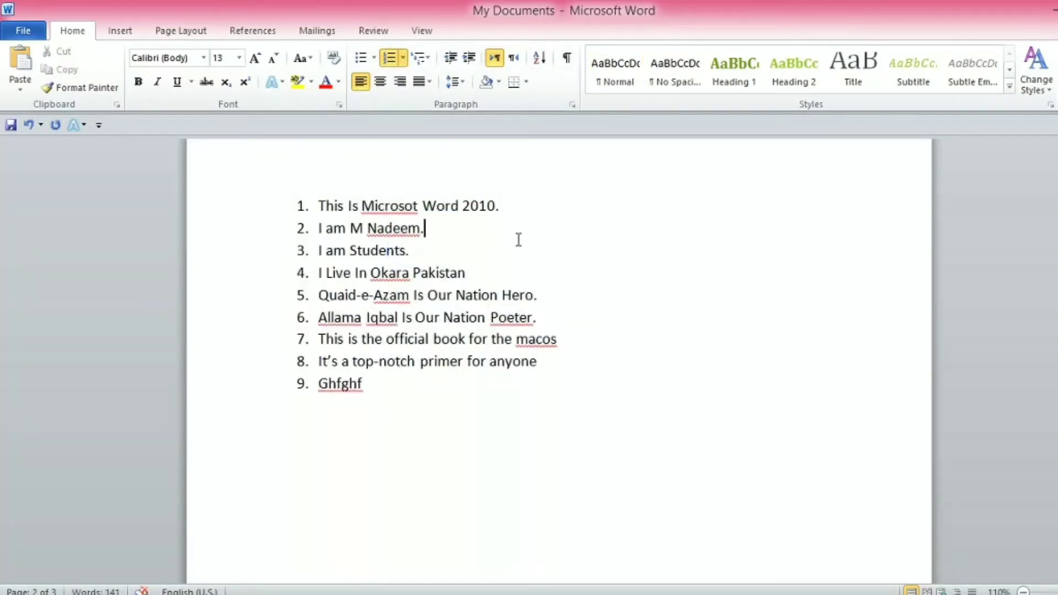
{"action": "left_click_drag", "start_coordinate": [318, 205], "coordinate": [364, 385]}
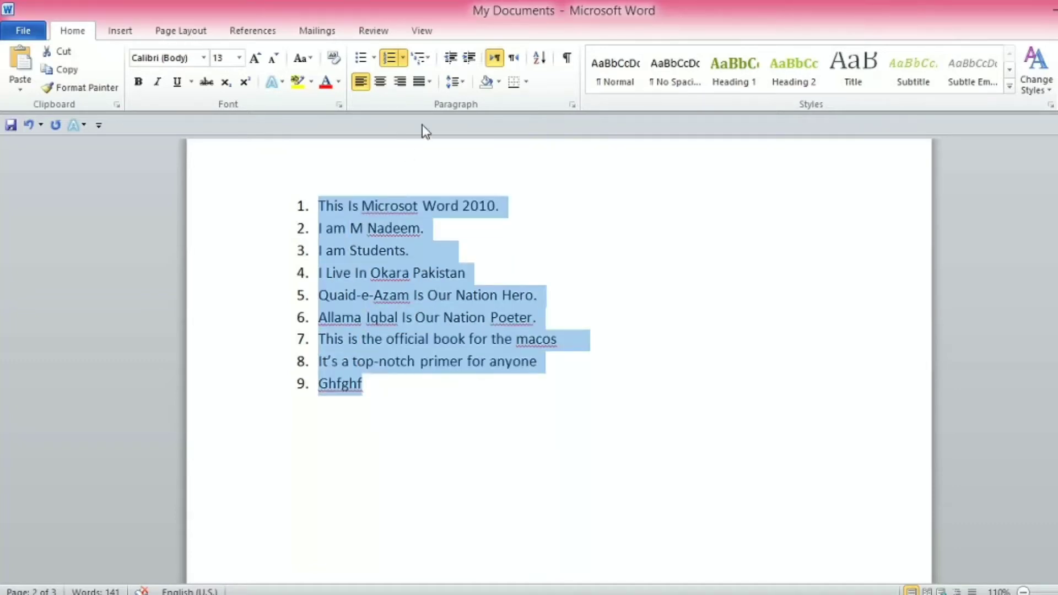
Step: Try Arabic-letter, 1) 2) 3) and I. II. III. numbering formats on the list
{"action": "left_click", "coordinate": [403, 59]}
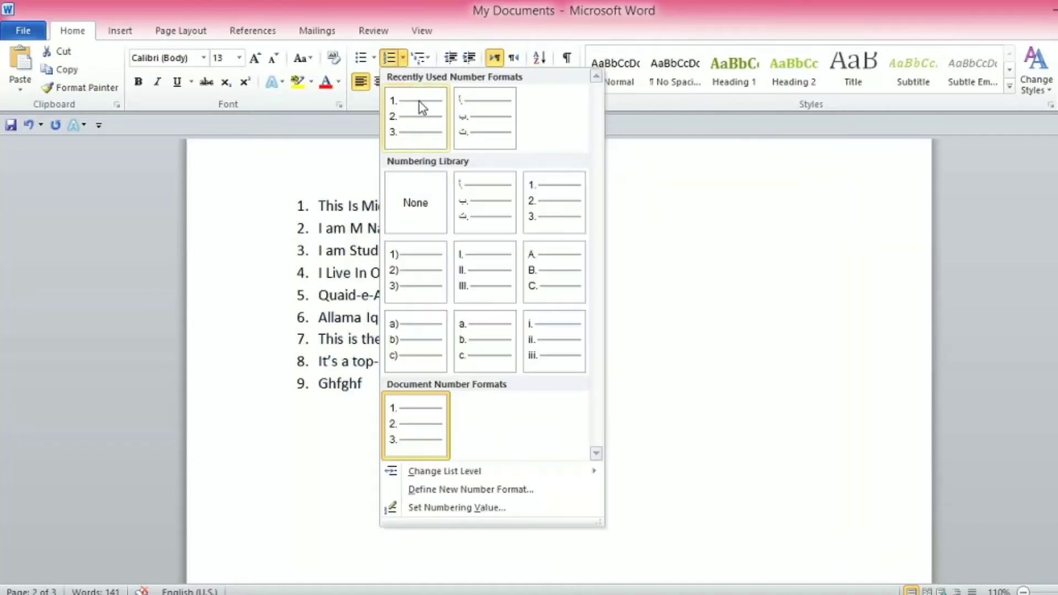
{"action": "left_click", "coordinate": [467, 118]}
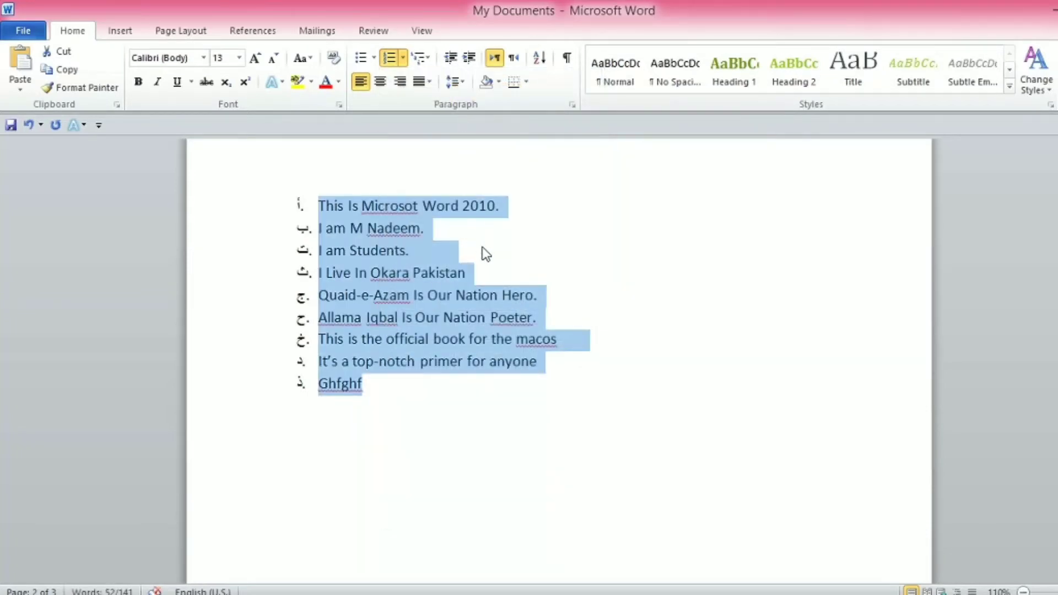
{"action": "left_click", "coordinate": [403, 58]}
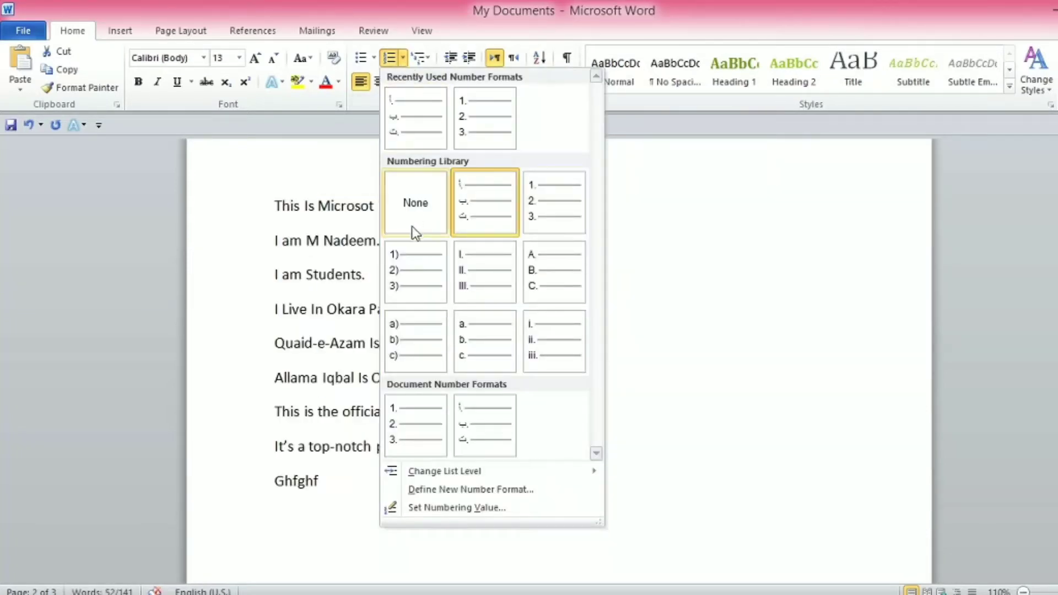
{"action": "left_click", "coordinate": [406, 271]}
{"action": "left_click", "coordinate": [403, 59]}
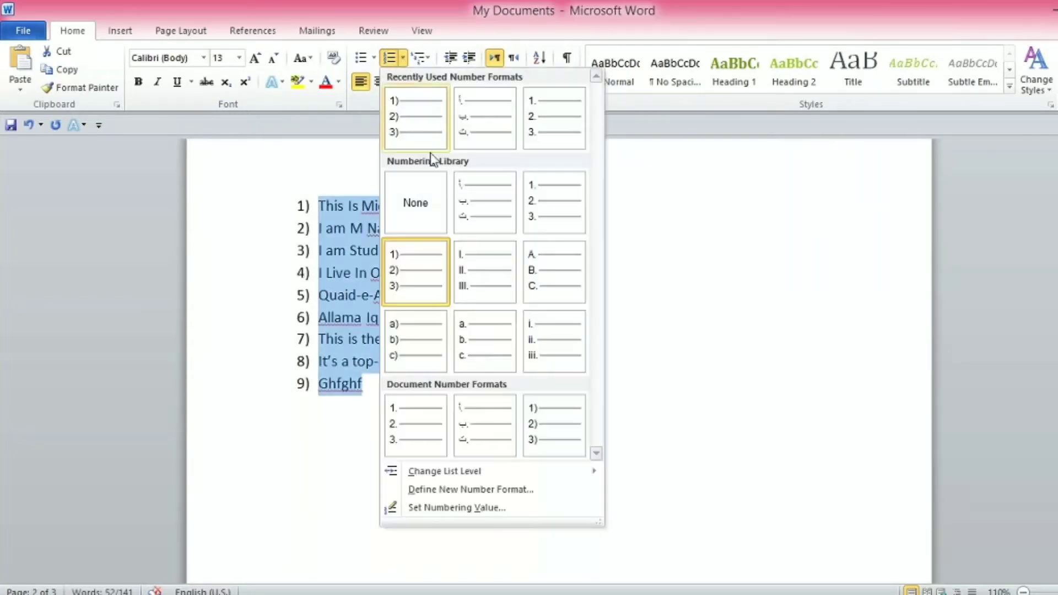
{"action": "left_click", "coordinate": [475, 265]}
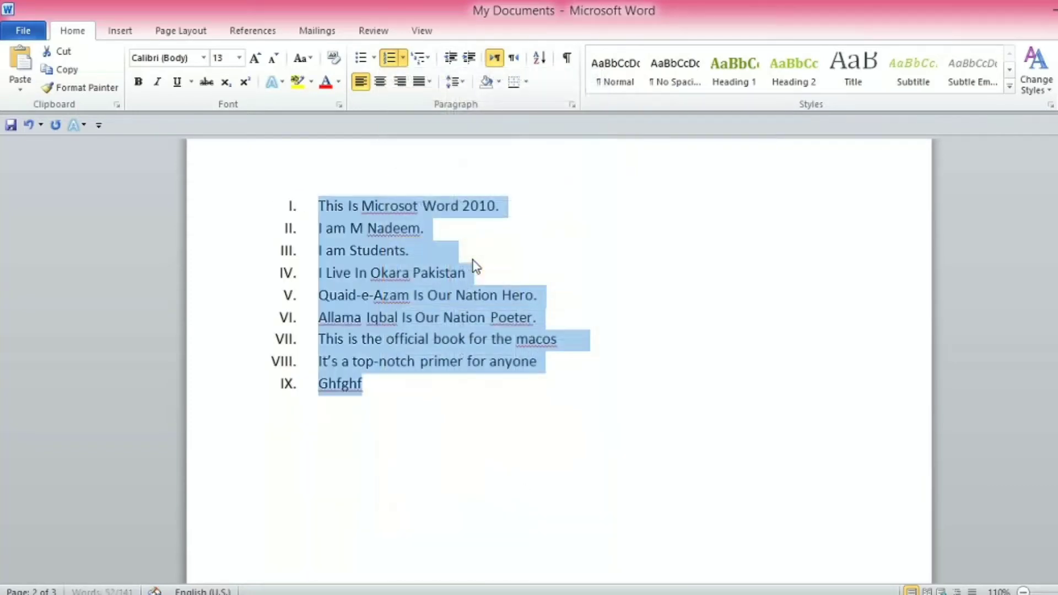
Step: Try a) through i) numbering, then settle on lowercase Roman numerals i. to ix
{"action": "left_click", "coordinate": [405, 57]}
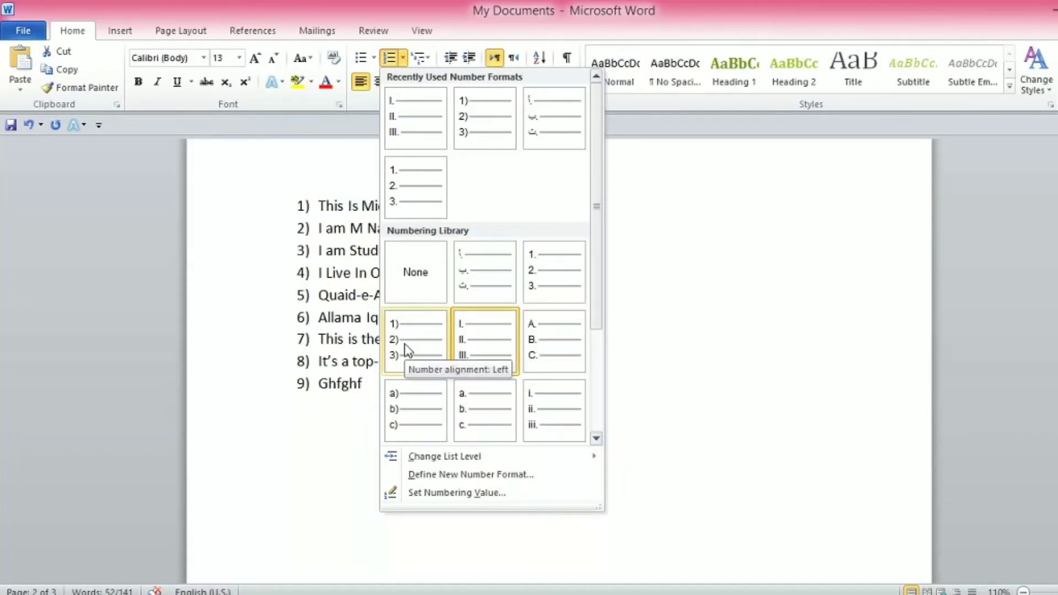
{"action": "left_click", "coordinate": [408, 406]}
{"action": "left_click", "coordinate": [404, 59]}
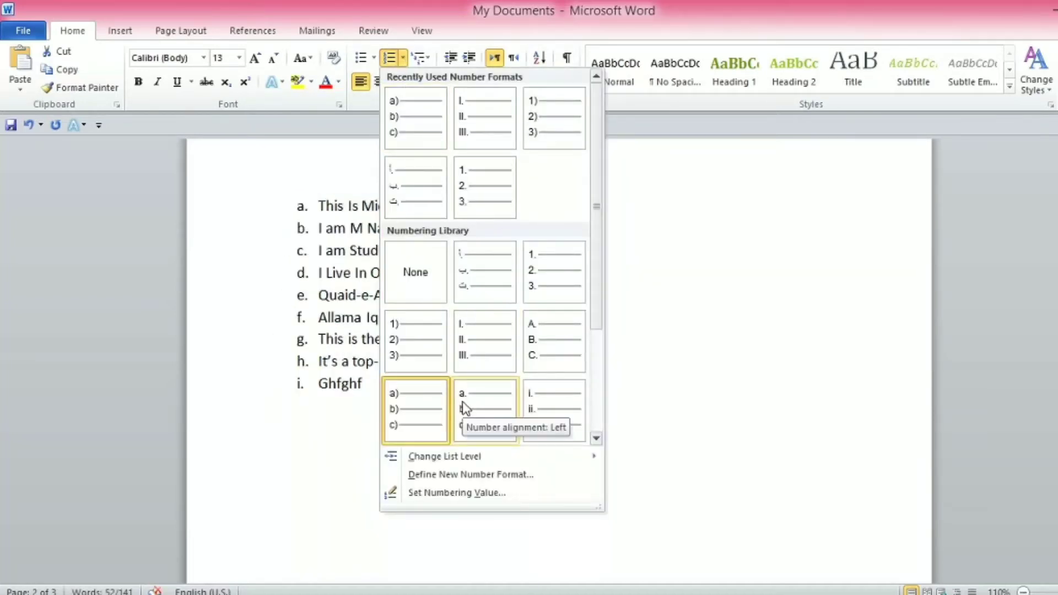
{"action": "left_click", "coordinate": [537, 409]}
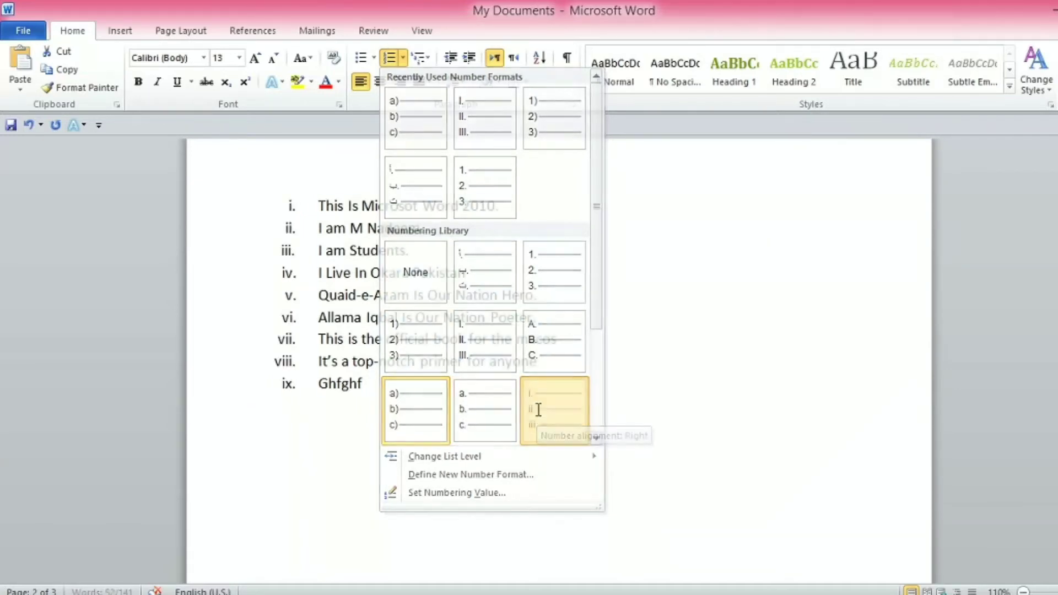
{"action": "left_click", "coordinate": [404, 393]}
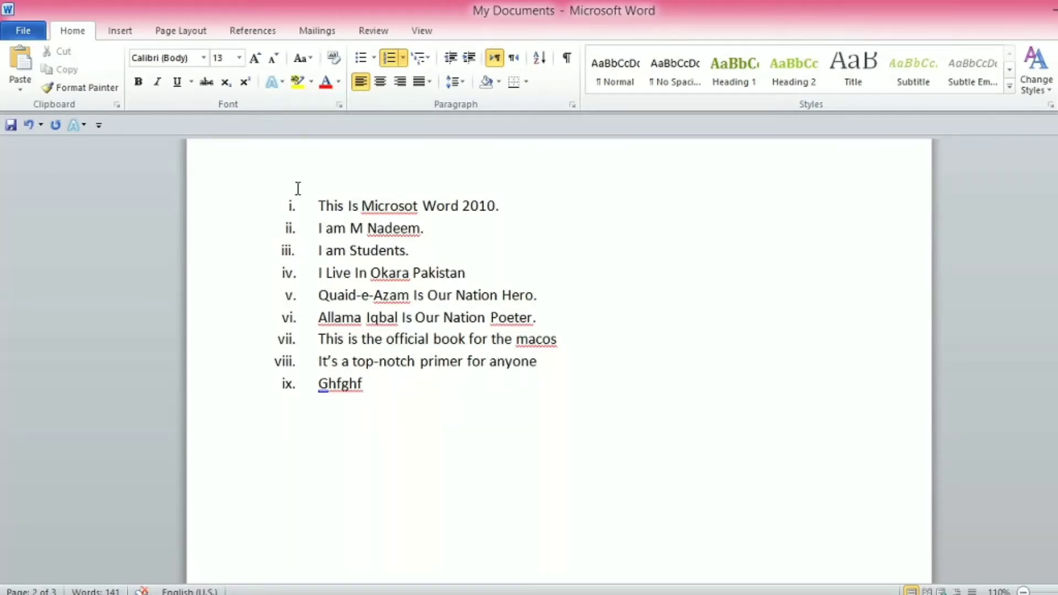
Step: Renumber the whole list in the 1) 2) 3) format
{"action": "left_click_drag", "start_coordinate": [316, 206], "coordinate": [378, 384]}
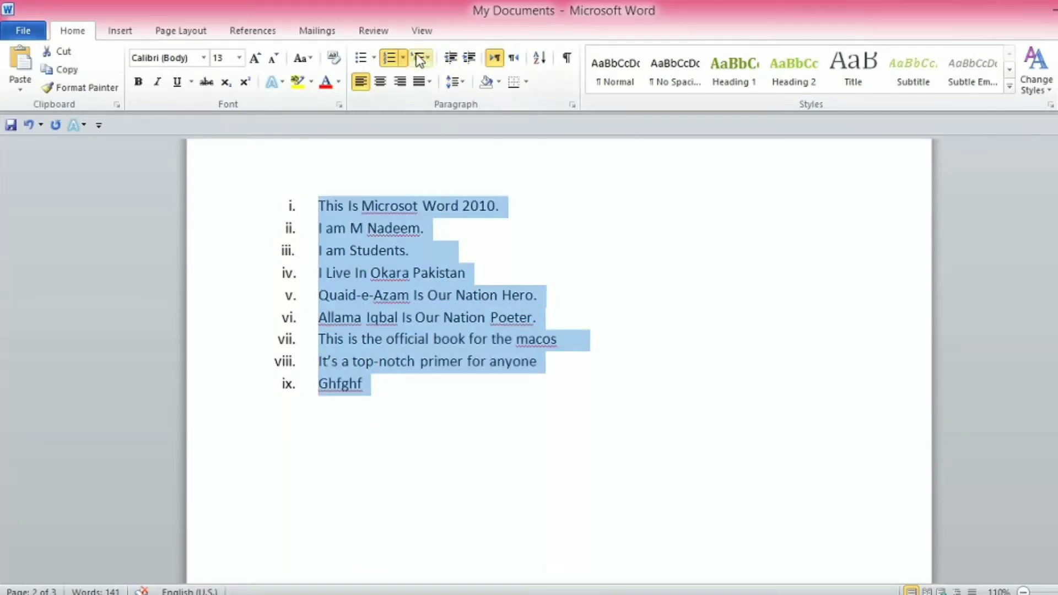
{"action": "left_click", "coordinate": [403, 58]}
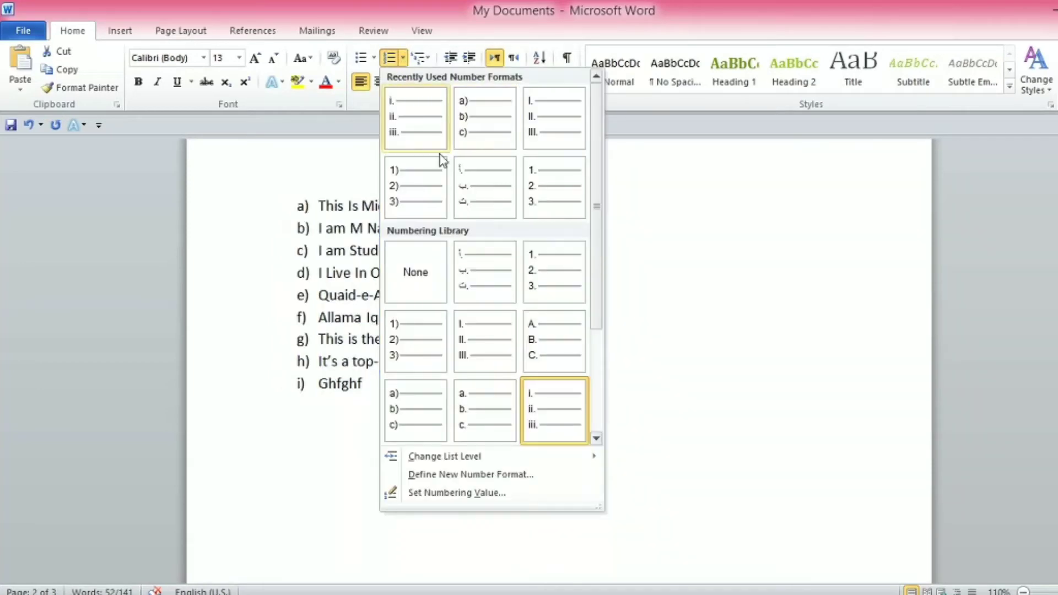
{"action": "left_click", "coordinate": [410, 193]}
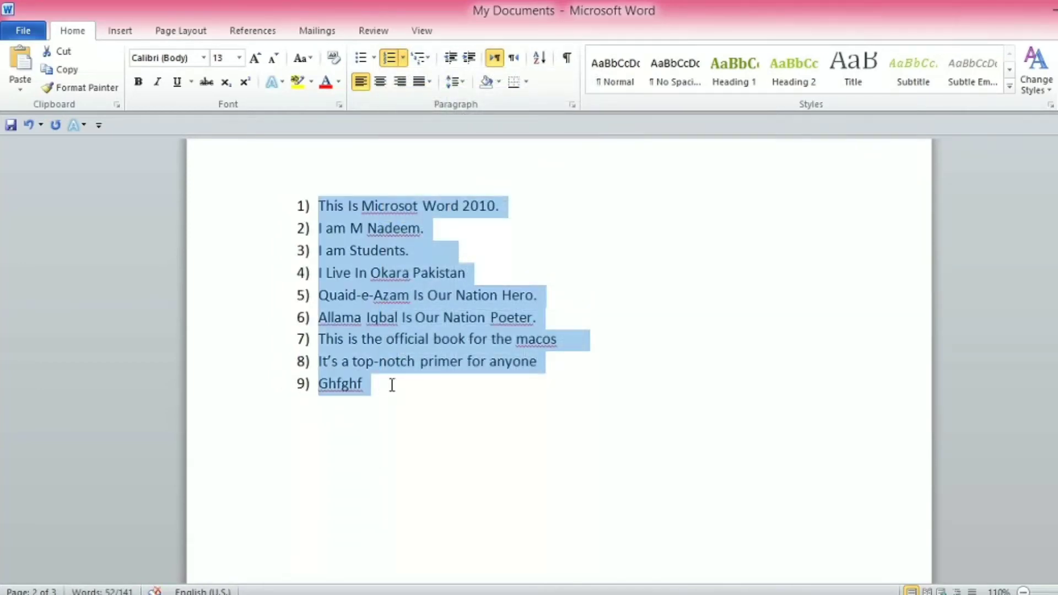
{"action": "left_click", "coordinate": [401, 392]}
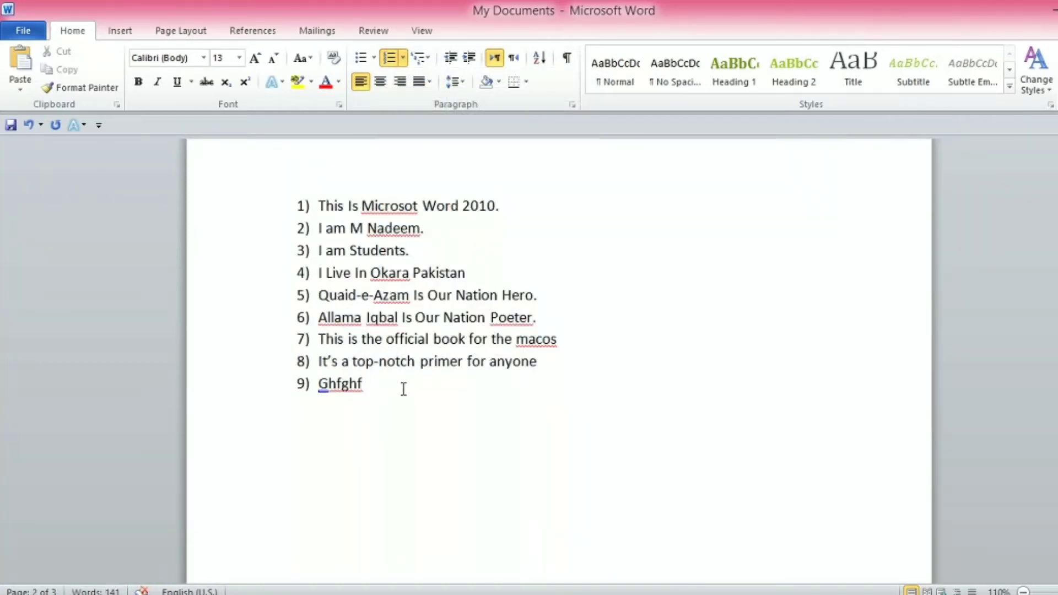
Step: Add item 10) 'fghf' and an eleventh item, then delete both to keep nine items
{"action": "key", "text": "Return"}
{"action": "type", "text": "fghf"}
{"action": "key", "text": "Return"}
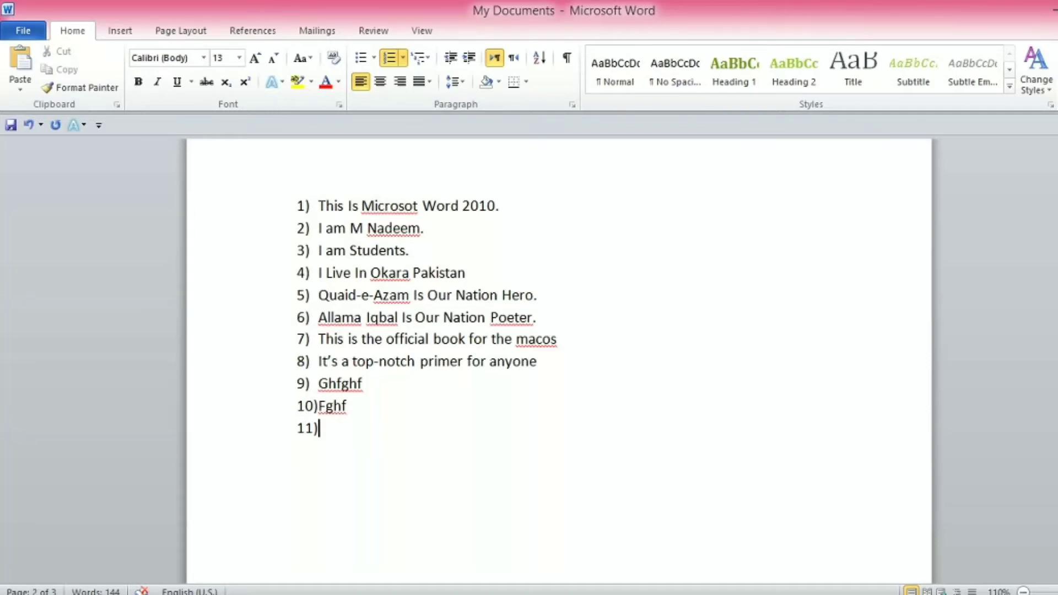
{"action": "key", "text": "BackSpace"}
{"action": "key", "text": "BackSpace"}
{"action": "key", "text": "BackSpace"}
{"action": "key", "text": "BackSpace"}
{"action": "key", "text": "BackSpace"}
{"action": "key", "text": "BackSpace"}
{"action": "key", "text": "BackSpace"}
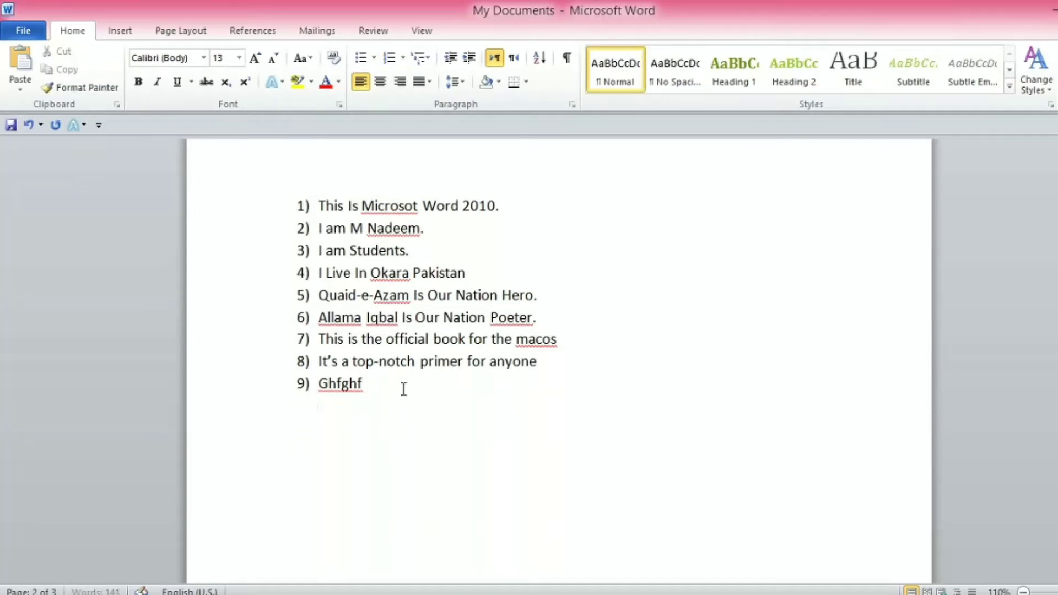
{"action": "key", "text": "BackSpace"}
Step: Remove the 1) numbering and reapply 1. 2. 3. numbering to the nine items
{"action": "left_click_drag", "start_coordinate": [312, 206], "coordinate": [393, 408]}
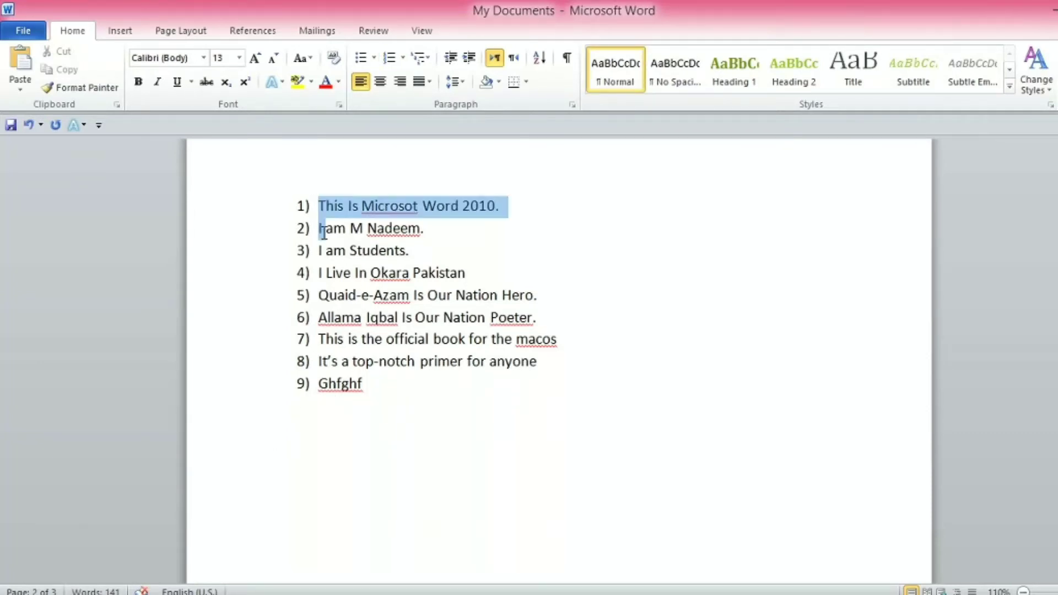
{"action": "left_click", "coordinate": [389, 57]}
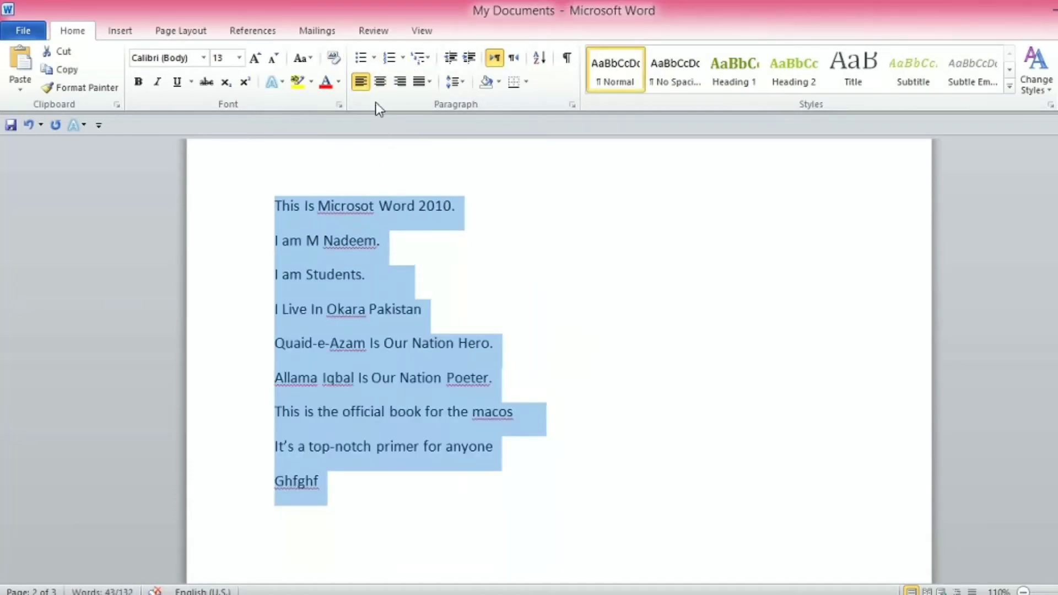
{"action": "left_click", "coordinate": [402, 57]}
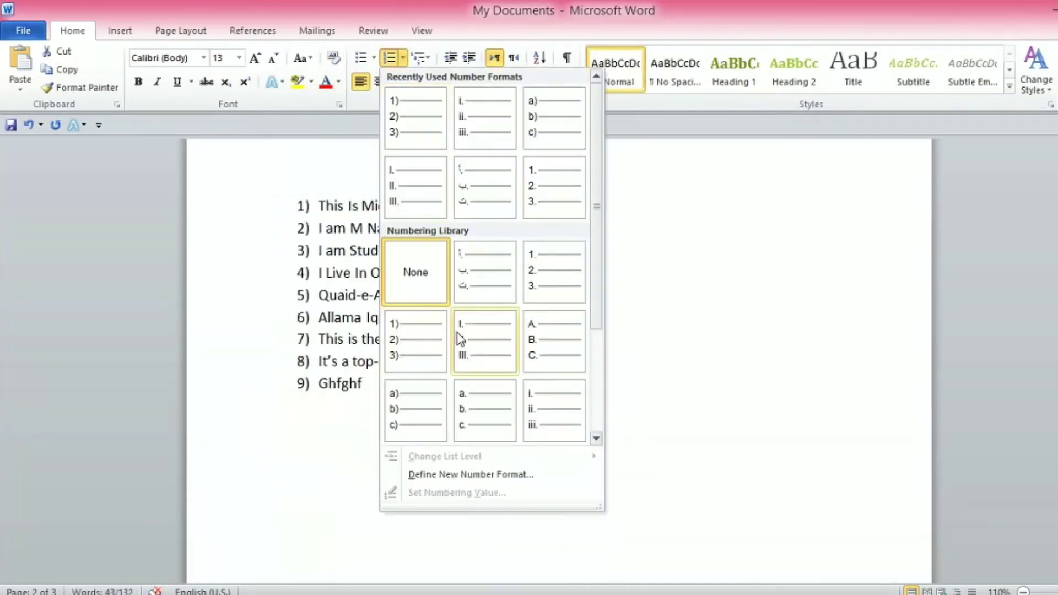
{"action": "left_click", "coordinate": [543, 270]}
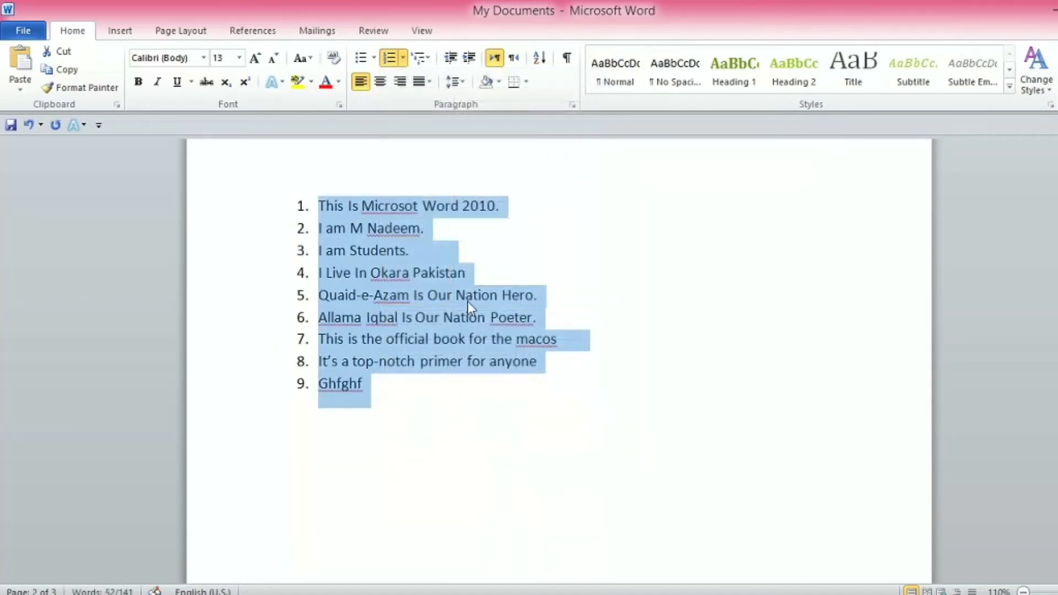
Step: Try deeper list levels (i. and a. numbering), then return the list to level-1 1. numbering
{"action": "left_click", "coordinate": [404, 59]}
{"action": "mouse_move", "coordinate": [445, 456]}
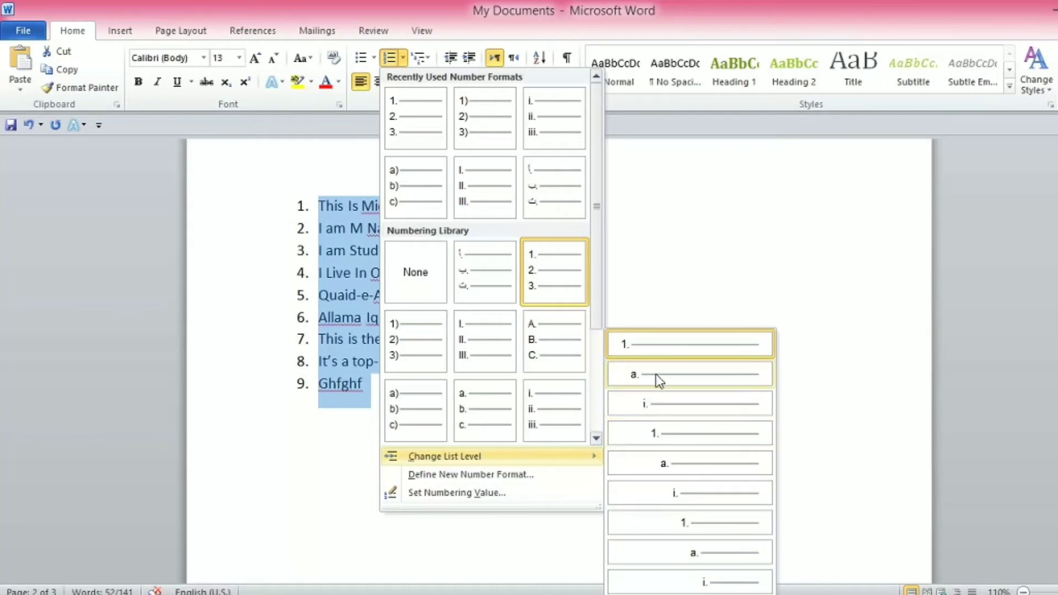
{"action": "left_click", "coordinate": [696, 495]}
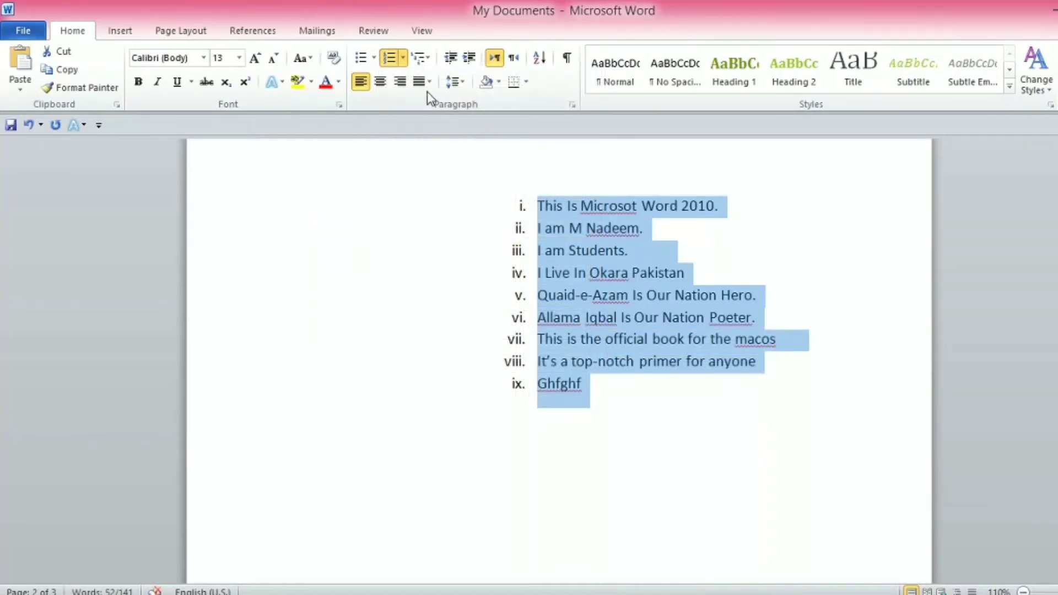
{"action": "left_click", "coordinate": [402, 57]}
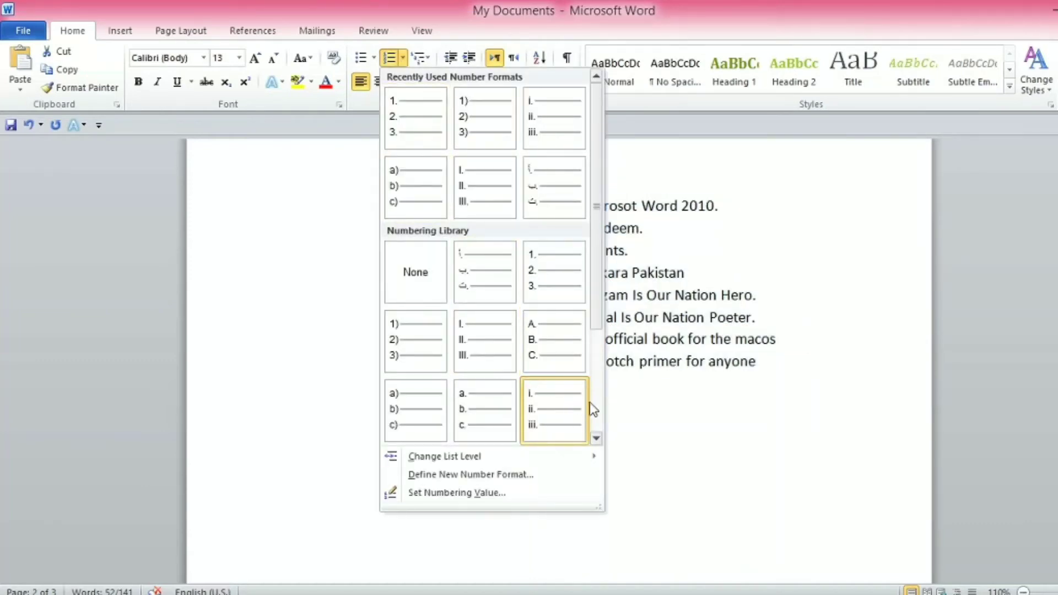
{"action": "mouse_move", "coordinate": [491, 457]}
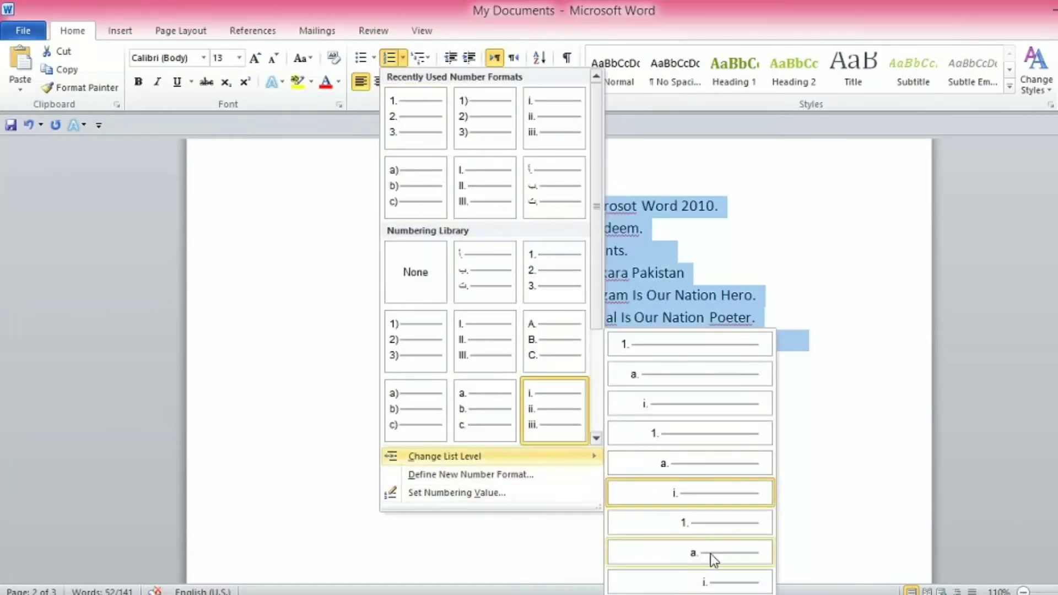
{"action": "left_click", "coordinate": [717, 555]}
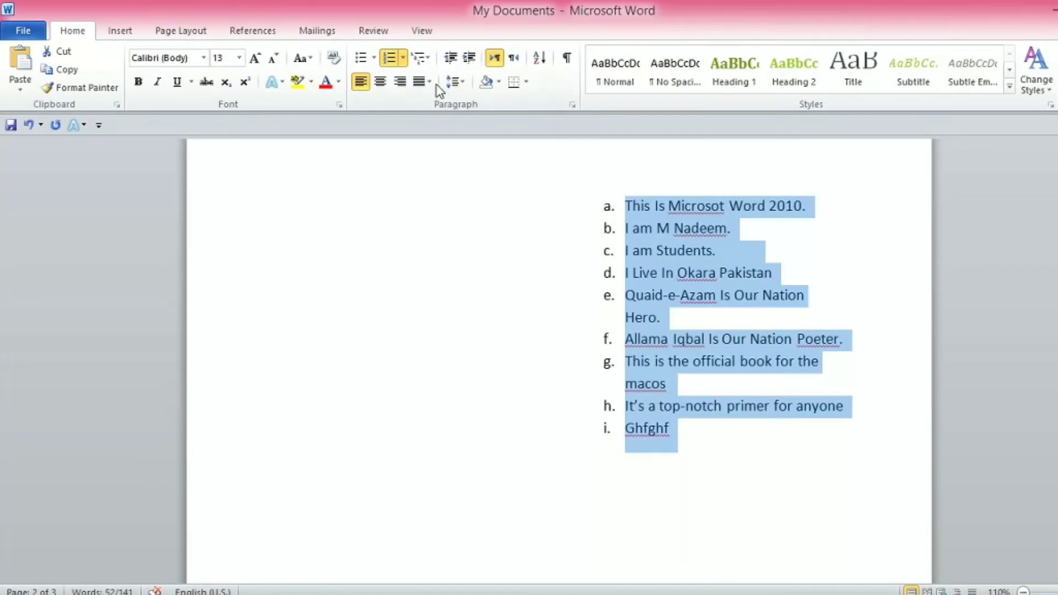
{"action": "left_click", "coordinate": [404, 58]}
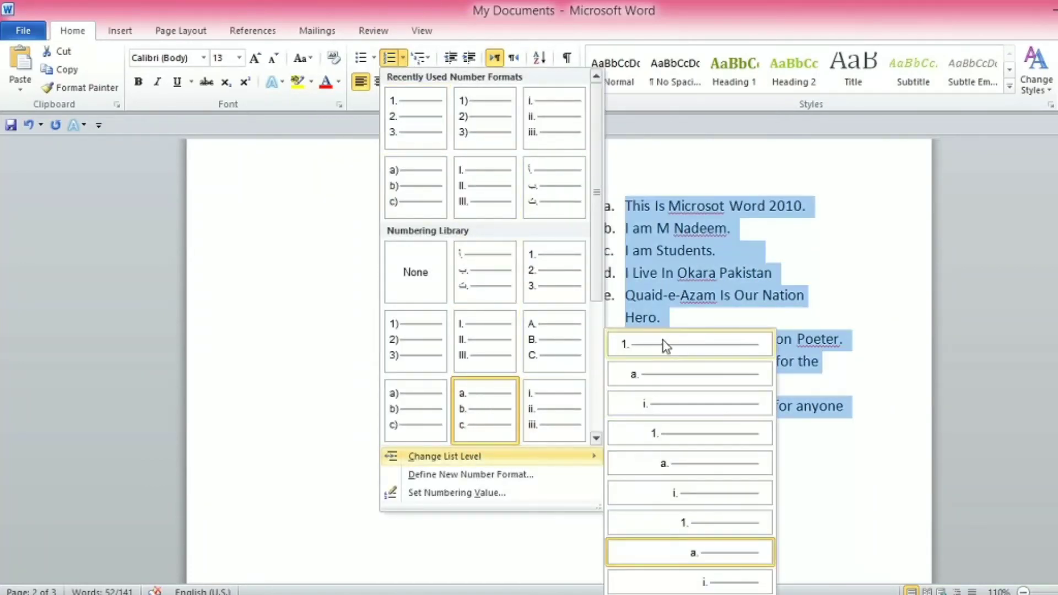
{"action": "left_click", "coordinate": [663, 345]}
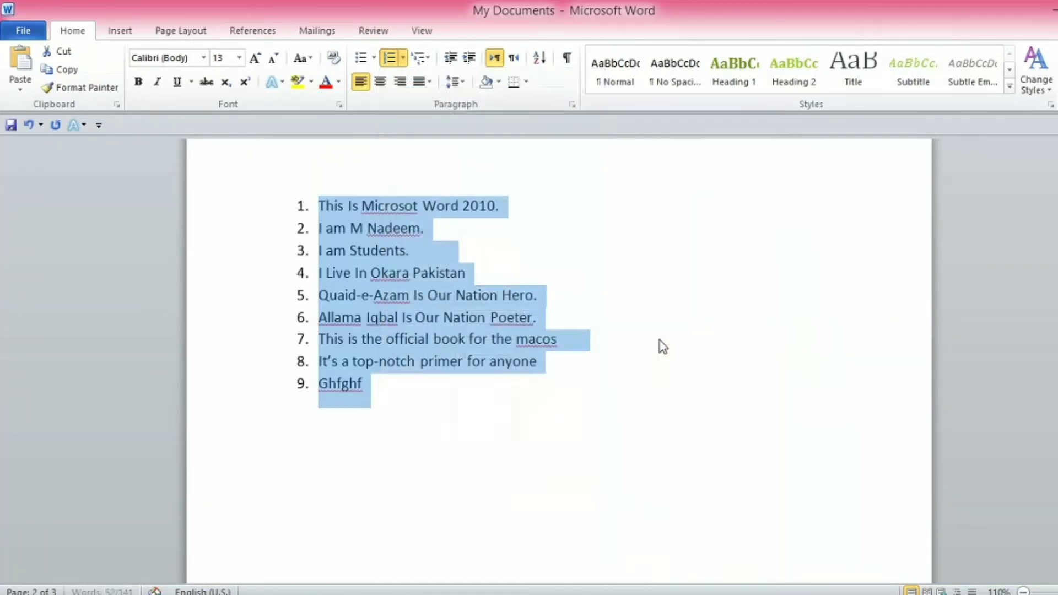
{"action": "left_click", "coordinate": [403, 58]}
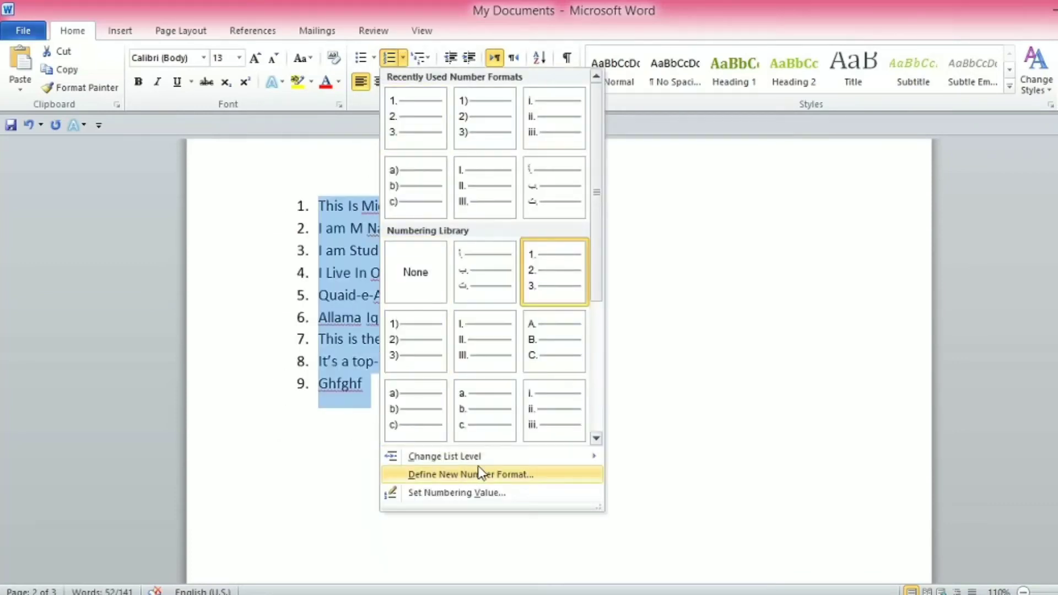
{"action": "left_click", "coordinate": [495, 477]}
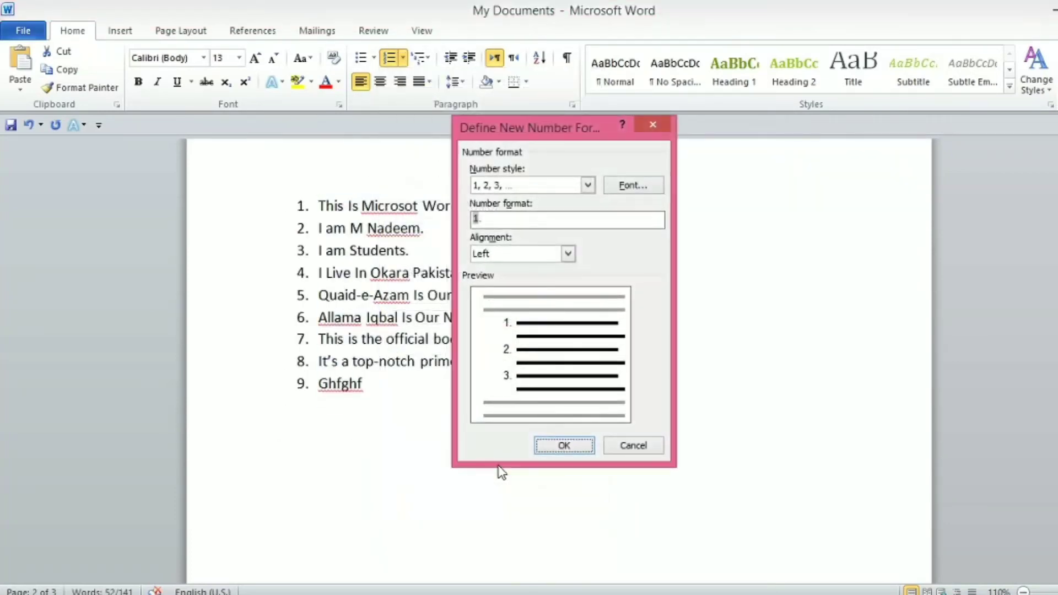
{"action": "left_click", "coordinate": [587, 187]}
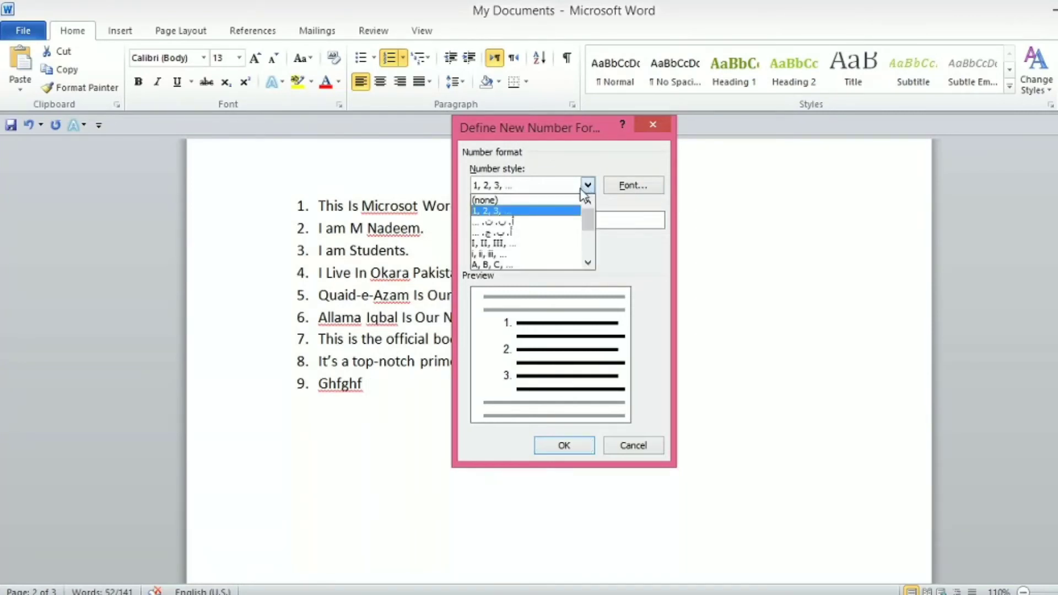
{"action": "left_click", "coordinate": [588, 263]}
{"action": "left_click", "coordinate": [588, 263]}
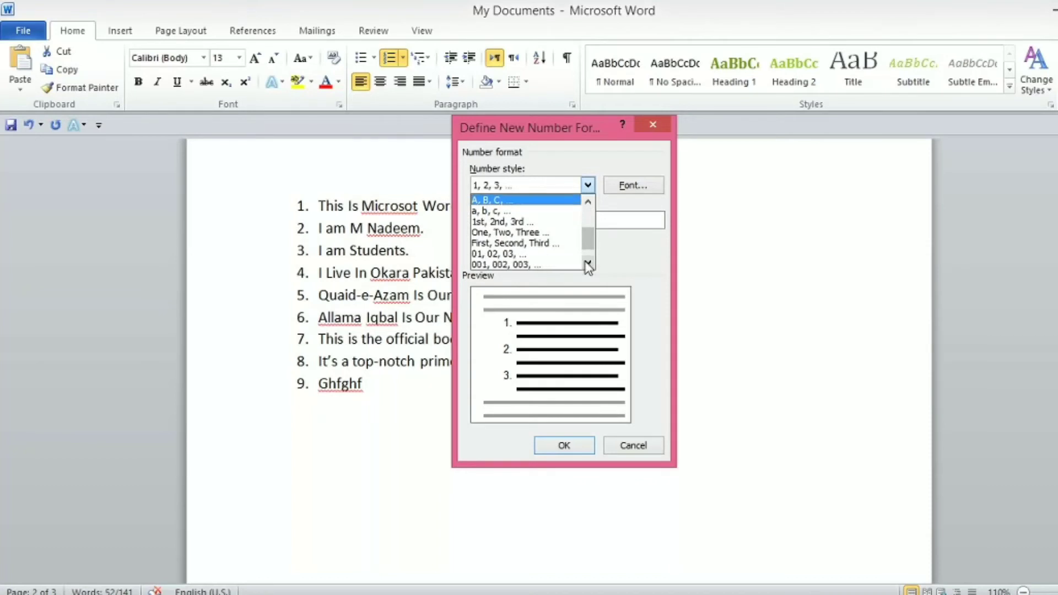
{"action": "left_click", "coordinate": [588, 263]}
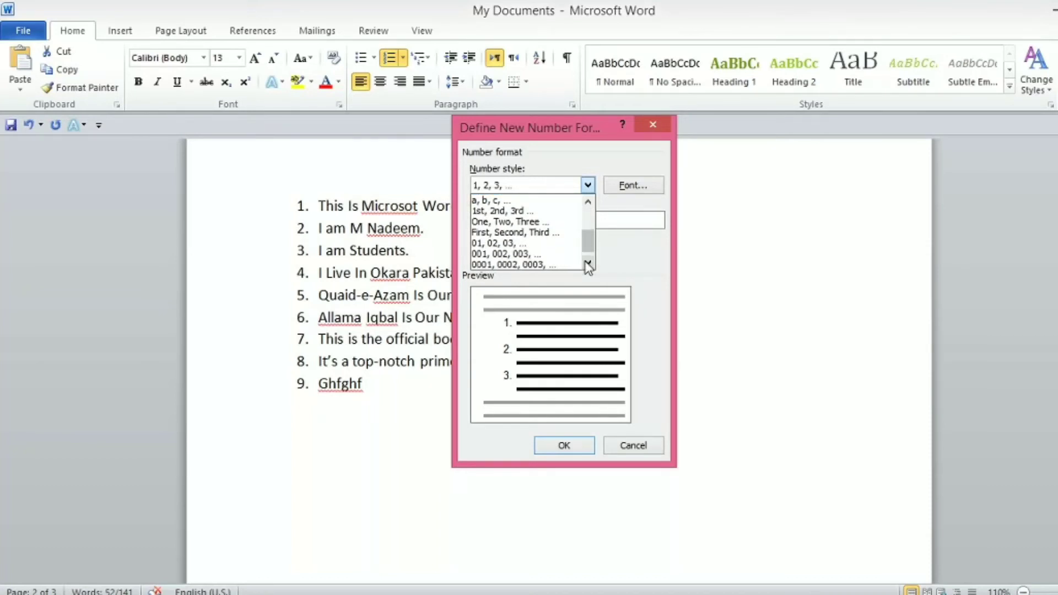
{"action": "left_click", "coordinate": [588, 202]}
{"action": "left_click", "coordinate": [588, 202]}
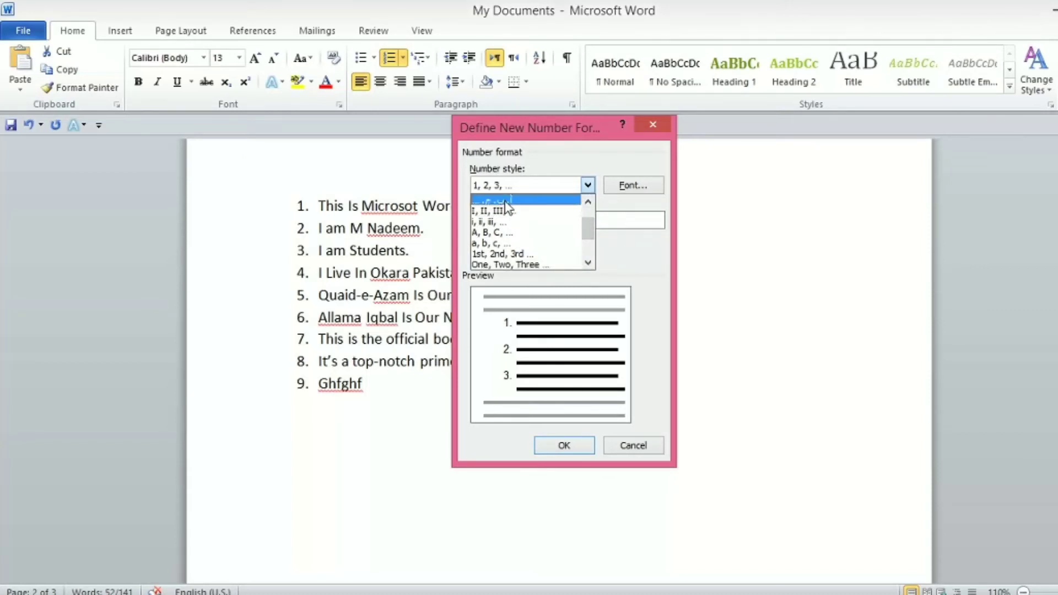
{"action": "left_click", "coordinate": [506, 201]}
{"action": "left_click", "coordinate": [574, 444]}
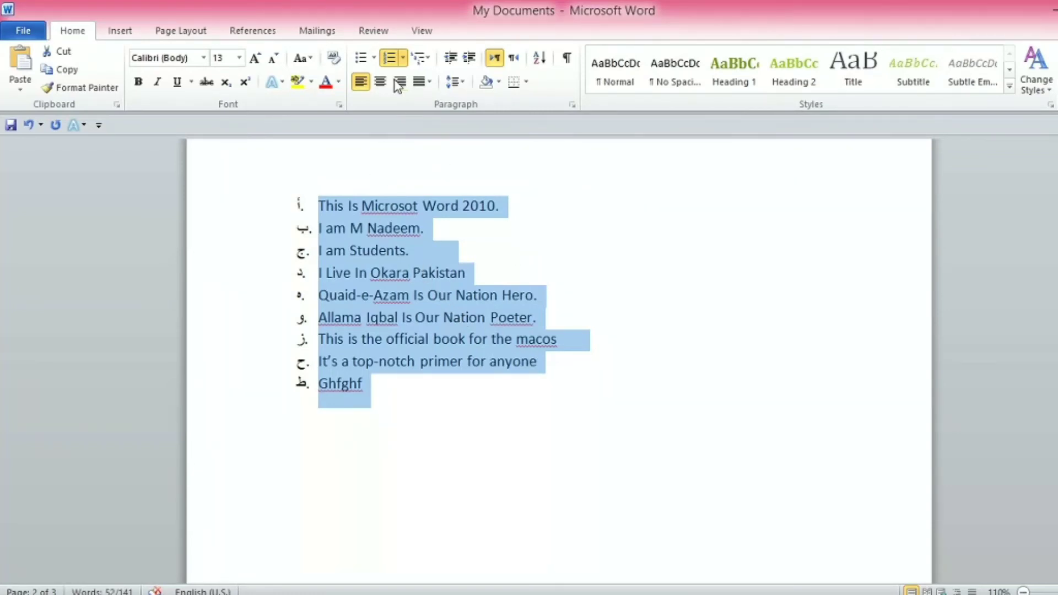
{"action": "left_click", "coordinate": [403, 57]}
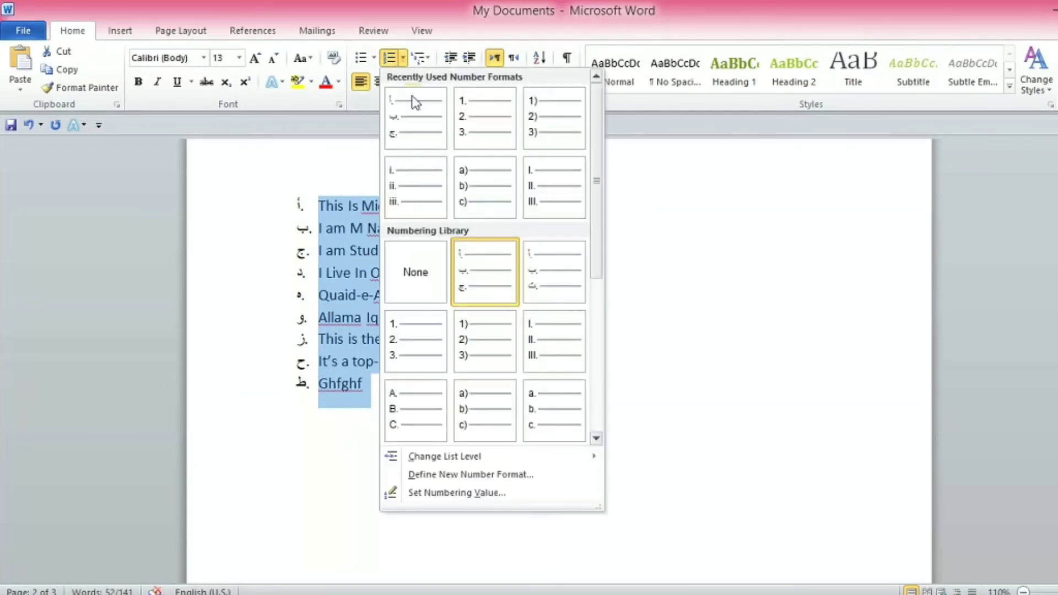
{"action": "left_click", "coordinate": [514, 475]}
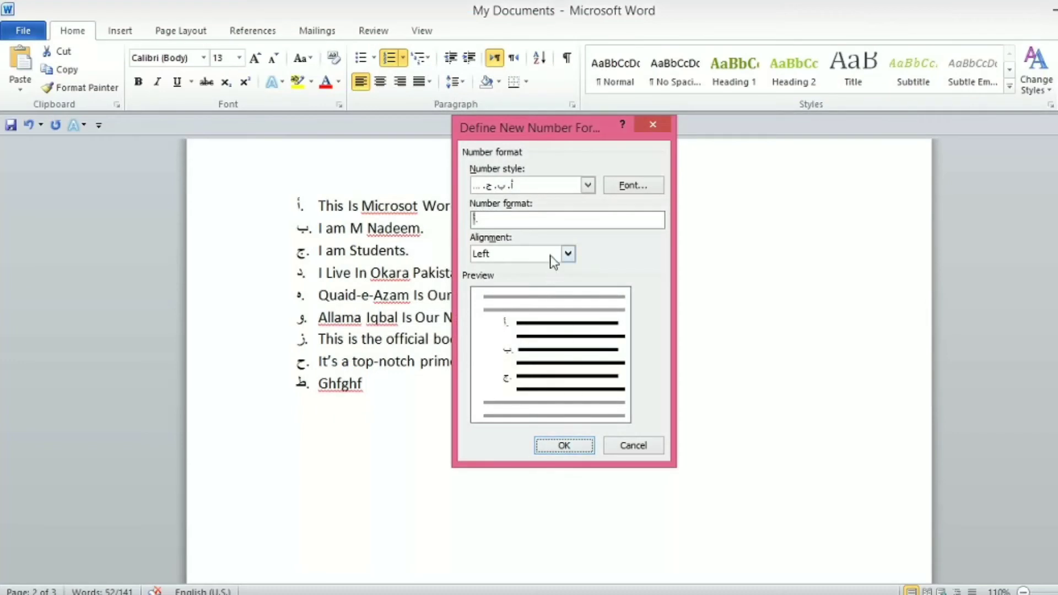
{"action": "left_click", "coordinate": [587, 185]}
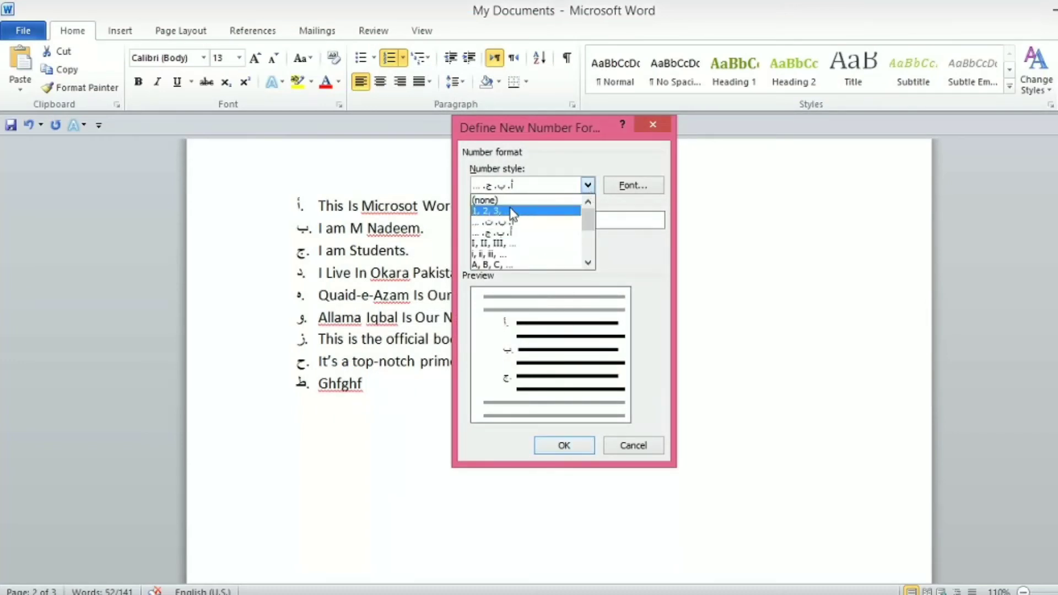
{"action": "left_click", "coordinate": [493, 211]}
{"action": "left_click", "coordinate": [564, 446]}
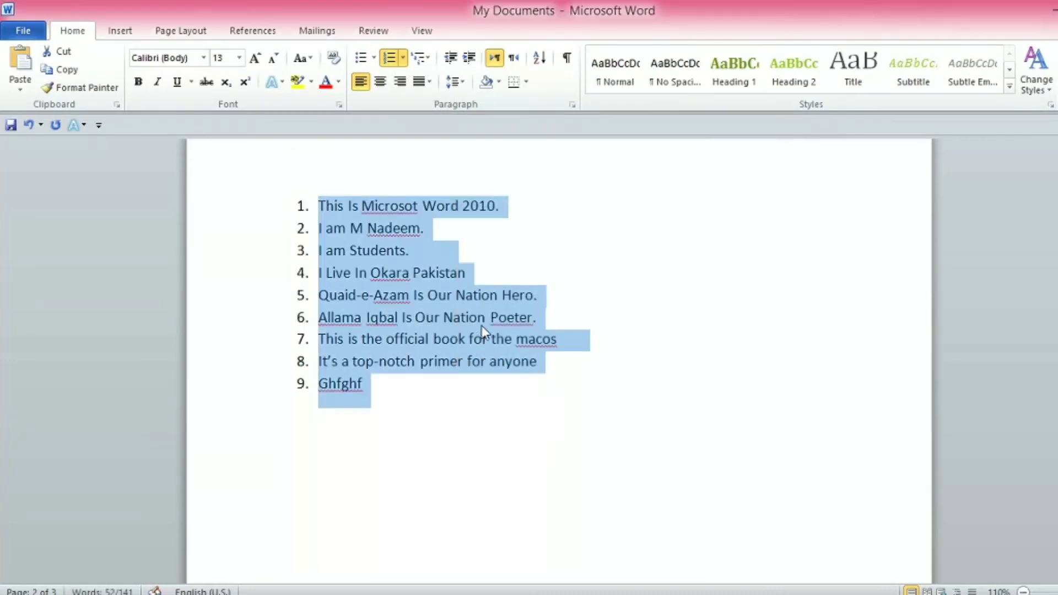
Step: Set the list's starting value to 11 so items run 11. to 19
{"action": "left_click", "coordinate": [402, 57]}
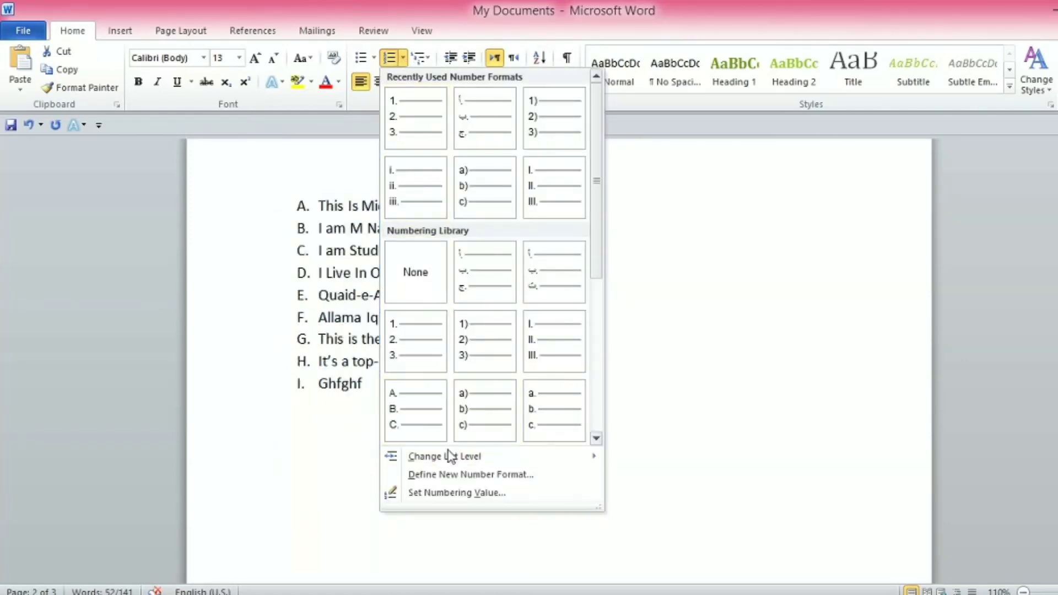
{"action": "left_click", "coordinate": [461, 494]}
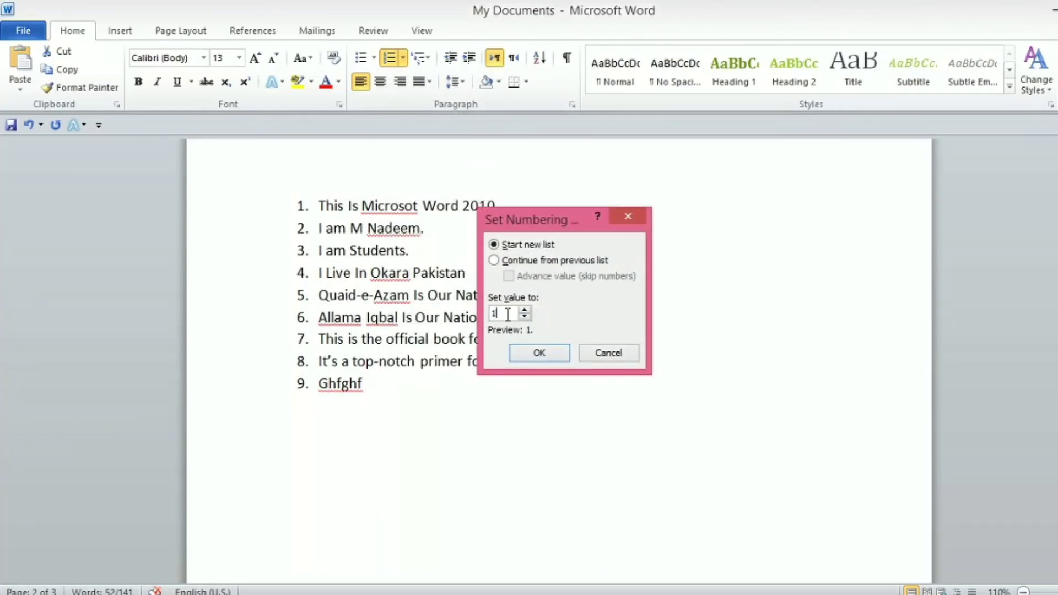
{"action": "key", "text": "BackSpace"}
{"action": "left_click", "coordinate": [528, 356]}
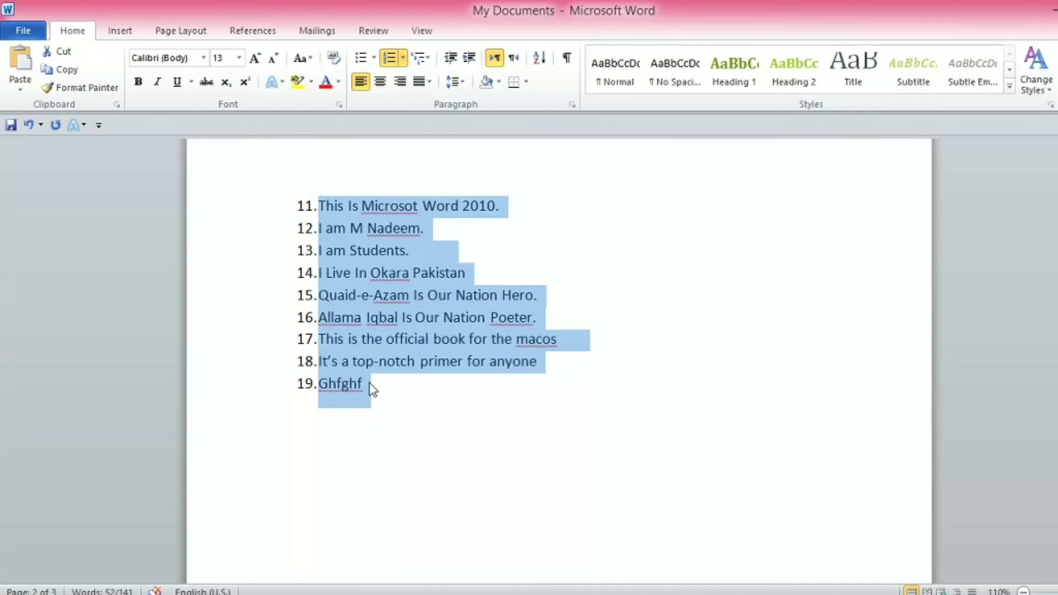
{"action": "left_click", "coordinate": [404, 58]}
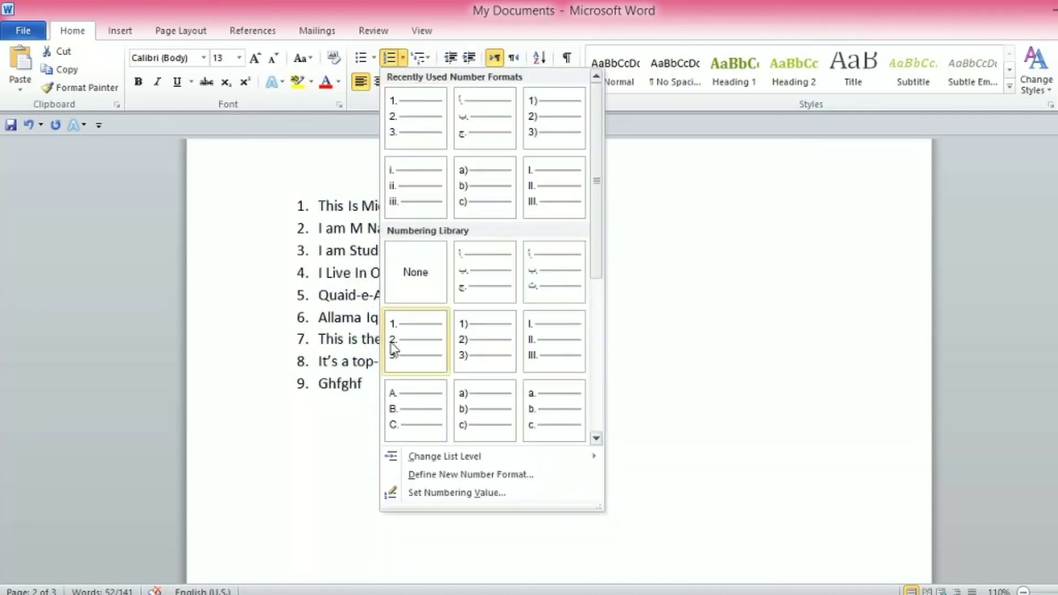
Step: Restart the list at 77, then reset the starting value back to 1
{"action": "left_click", "coordinate": [470, 496]}
{"action": "type", "text": "77"}
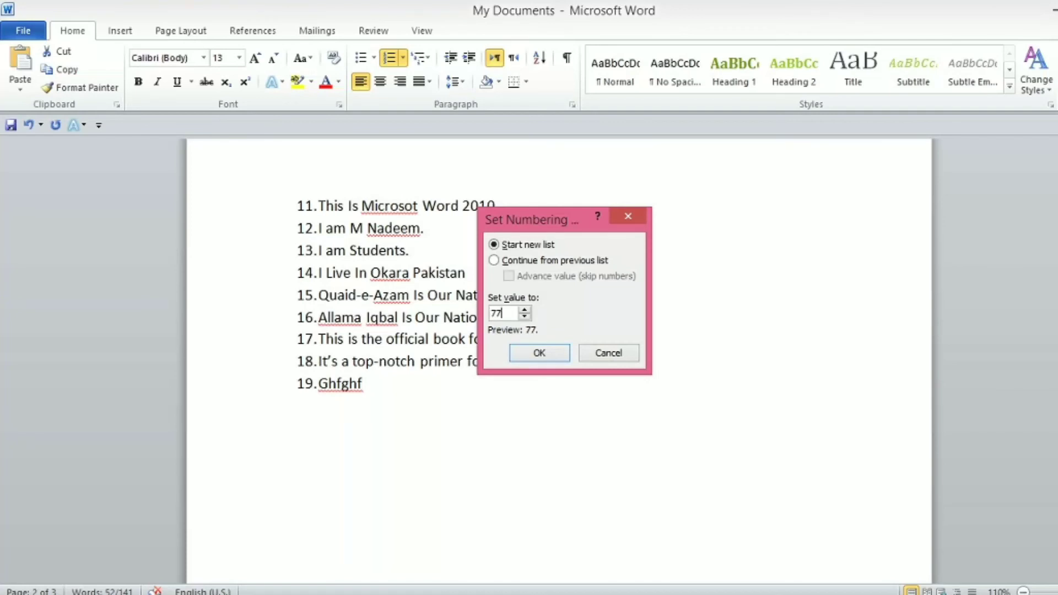
{"action": "left_click", "coordinate": [560, 352]}
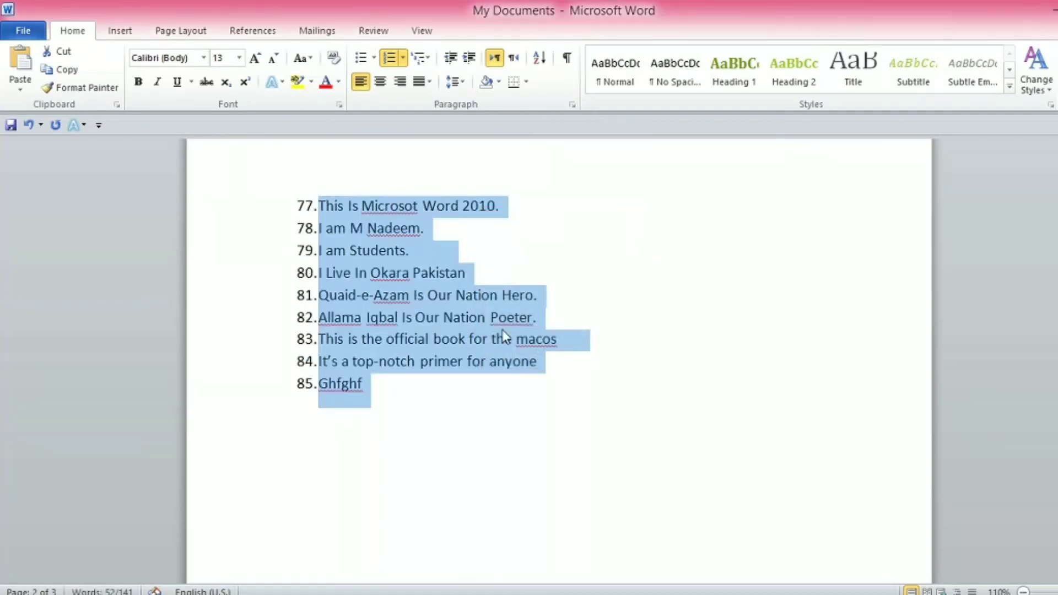
{"action": "left_click", "coordinate": [403, 57]}
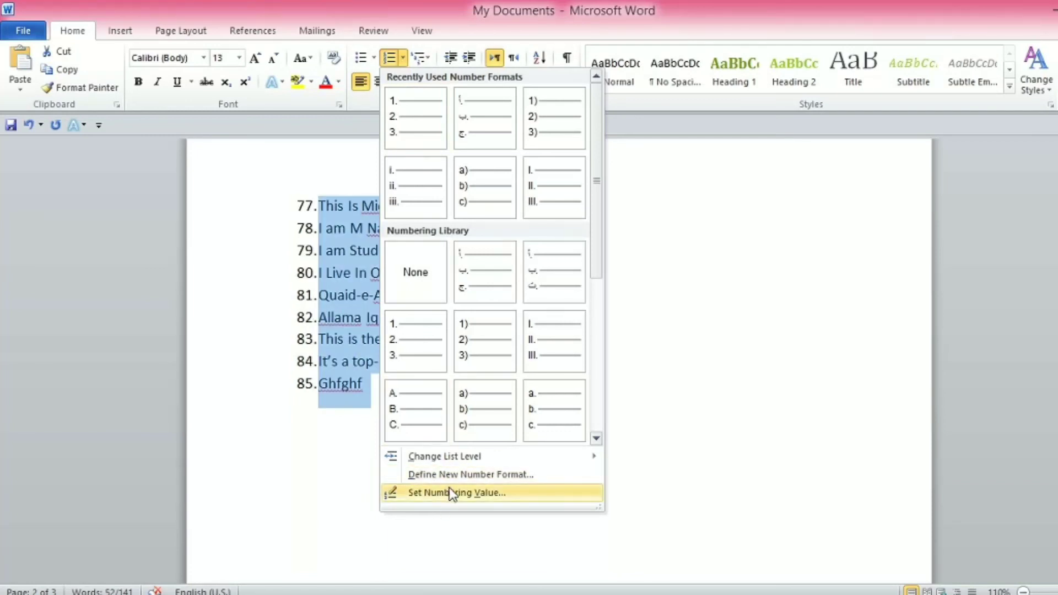
{"action": "left_click", "coordinate": [463, 494]}
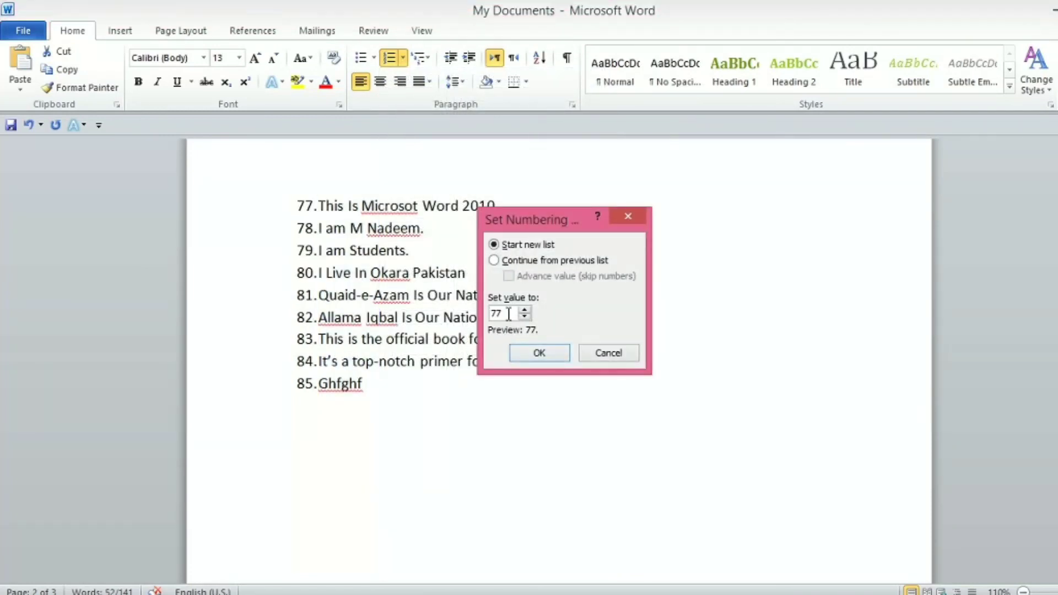
{"action": "key", "text": "BackSpace"}
{"action": "left_click", "coordinate": [538, 353]}
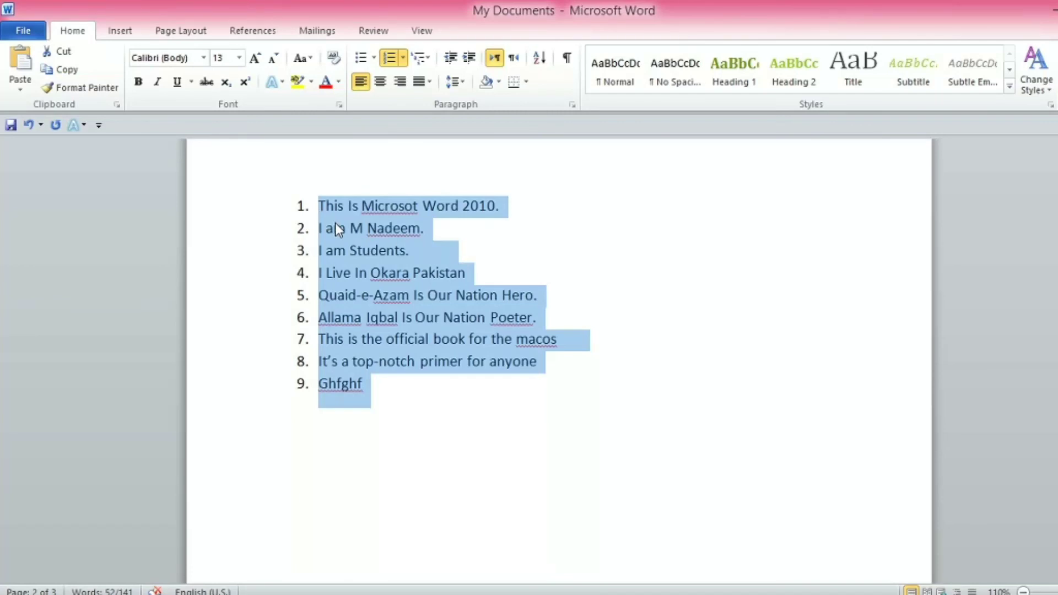
Step: Toggle the nine lines' numbering off and back on
{"action": "left_click", "coordinate": [391, 57]}
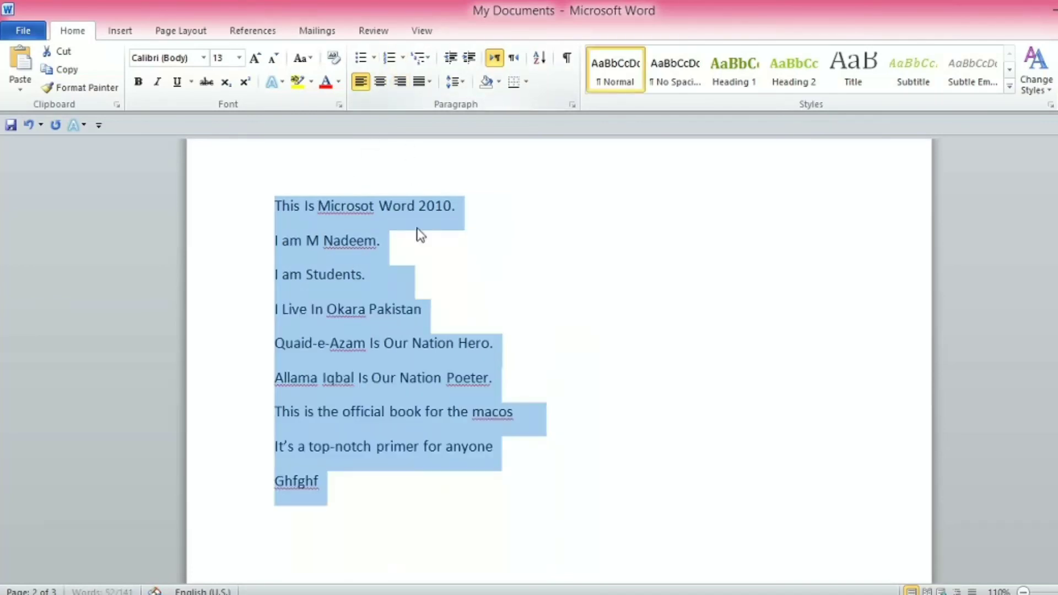
{"action": "left_click", "coordinate": [391, 58]}
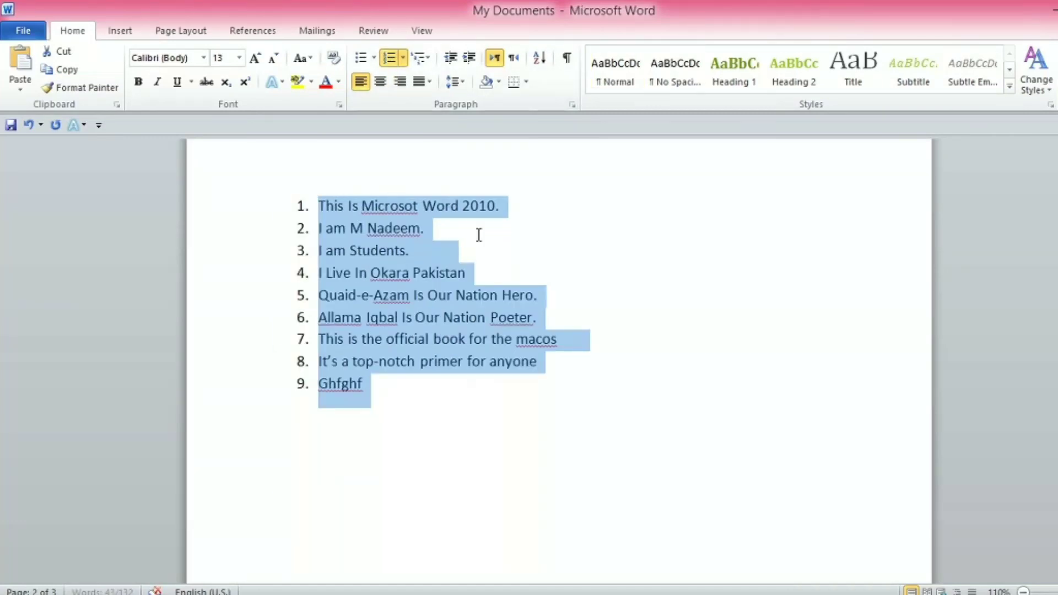
{"action": "left_click", "coordinate": [478, 232]}
Step: Add a tenth item 'K' after Ghfghf, with an empty eleventh item below
{"action": "left_click", "coordinate": [378, 392]}
{"action": "key", "text": "Return"}
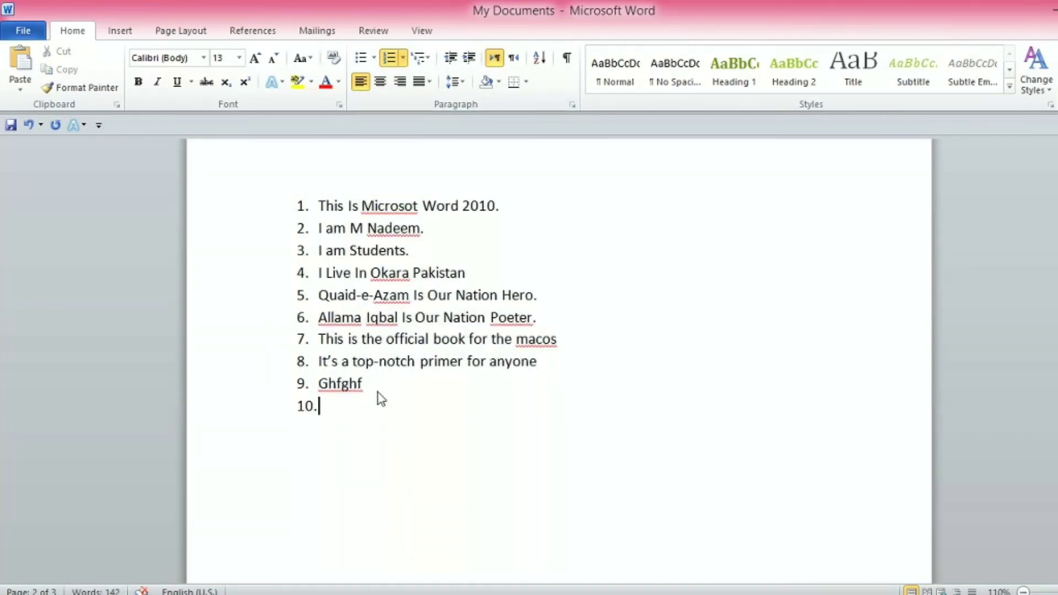
{"action": "type", "text": "k"}
{"action": "key", "text": "Return"}
{"action": "left_click", "coordinate": [434, 251]}
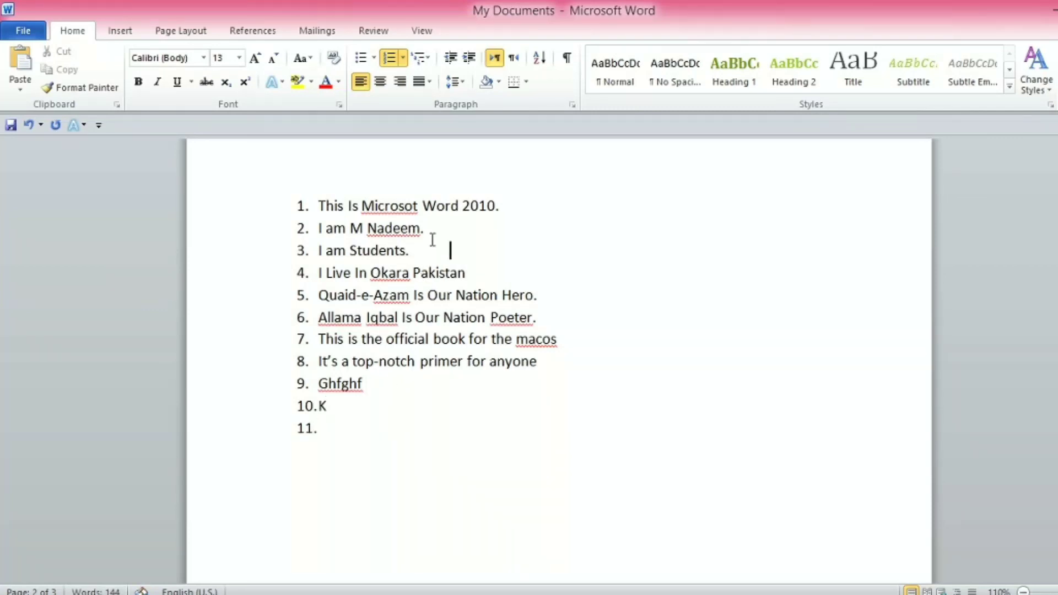